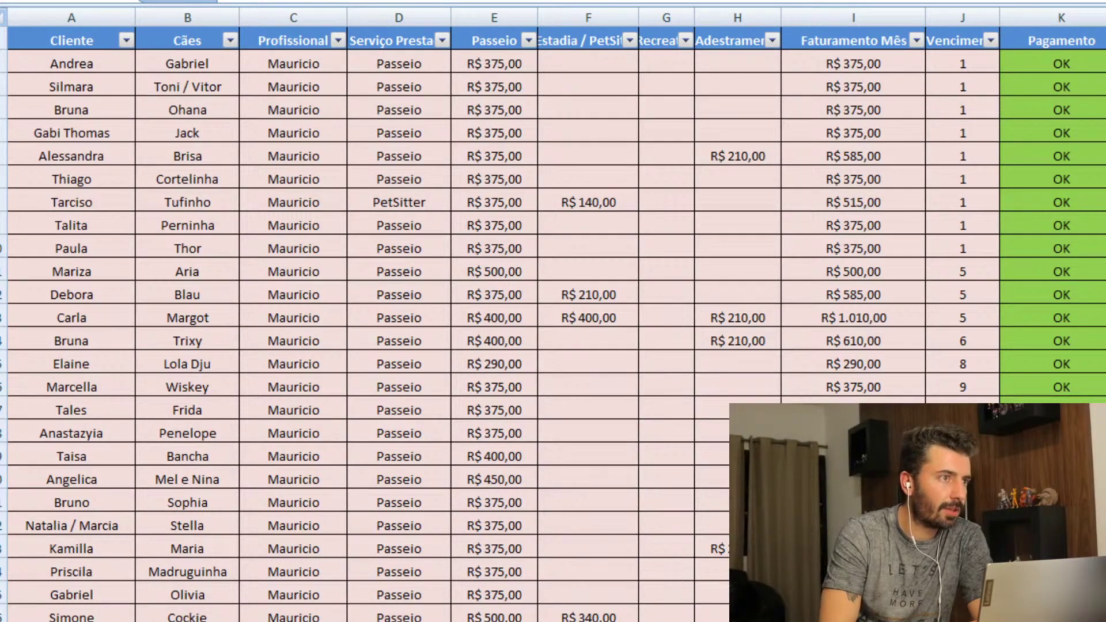
Step: Review the first client's row, going across the columns from Cliente to Passeio and back
click(96, 79)
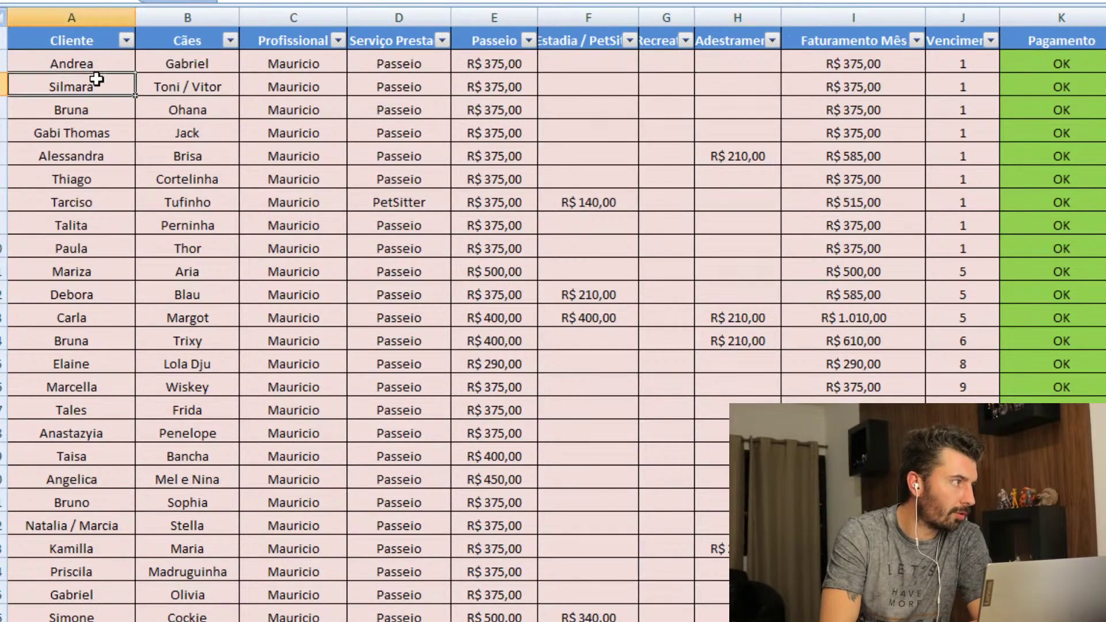
key(Up)
key(Up)
key(Down)
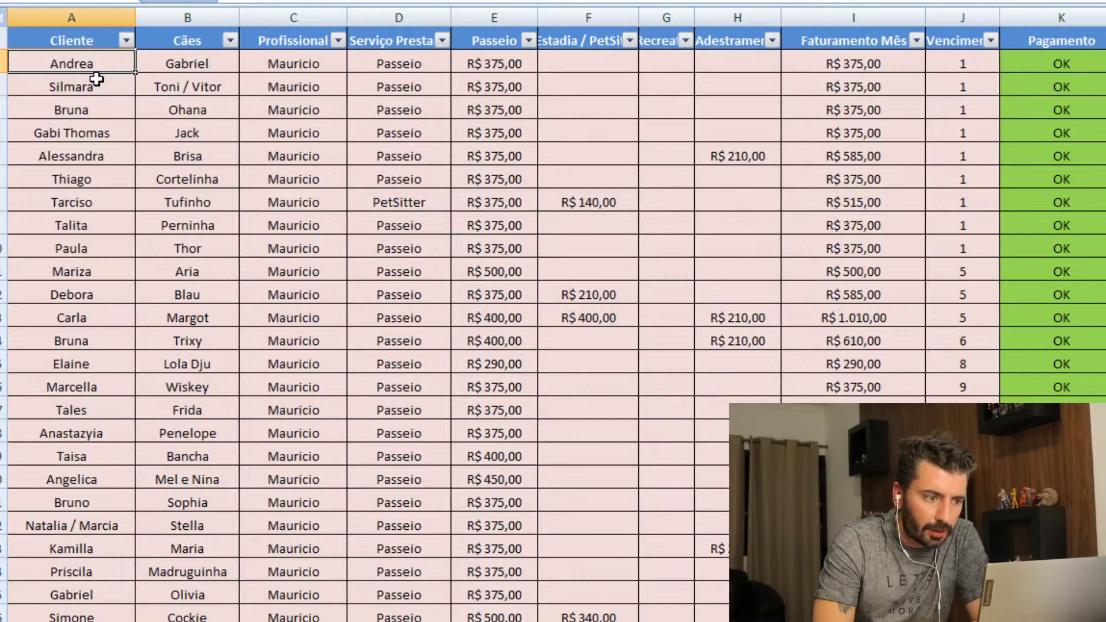
key(Right)
key(Right)
key(Right)
key(Right)
key(Left)
key(Left)
key(Left)
key(Left)
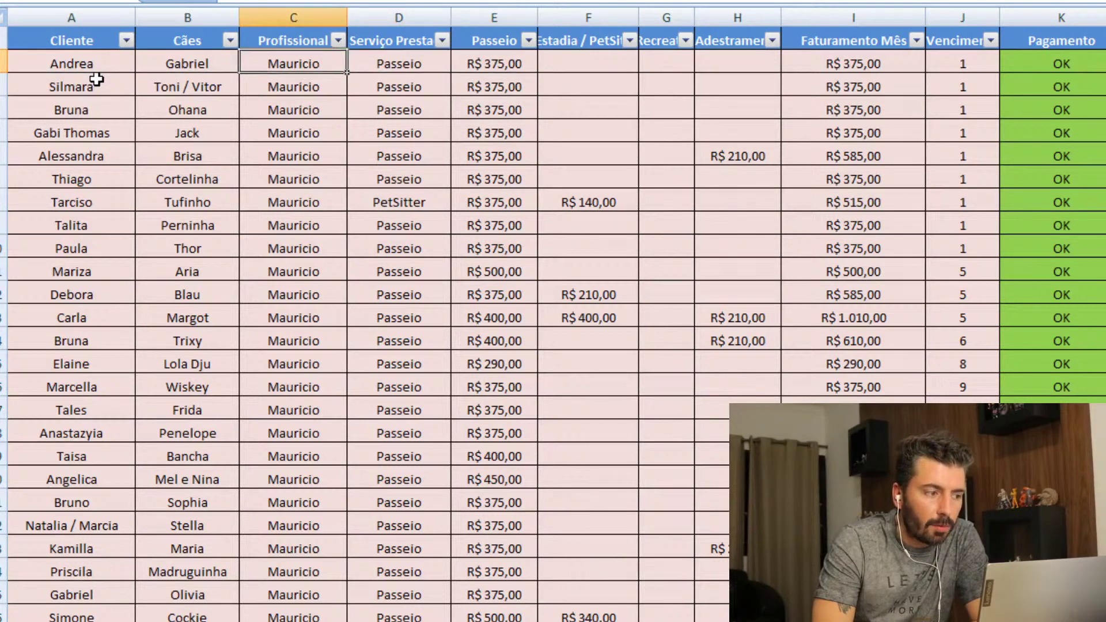
key(Right)
key(Right)
key(Right)
key(Right)
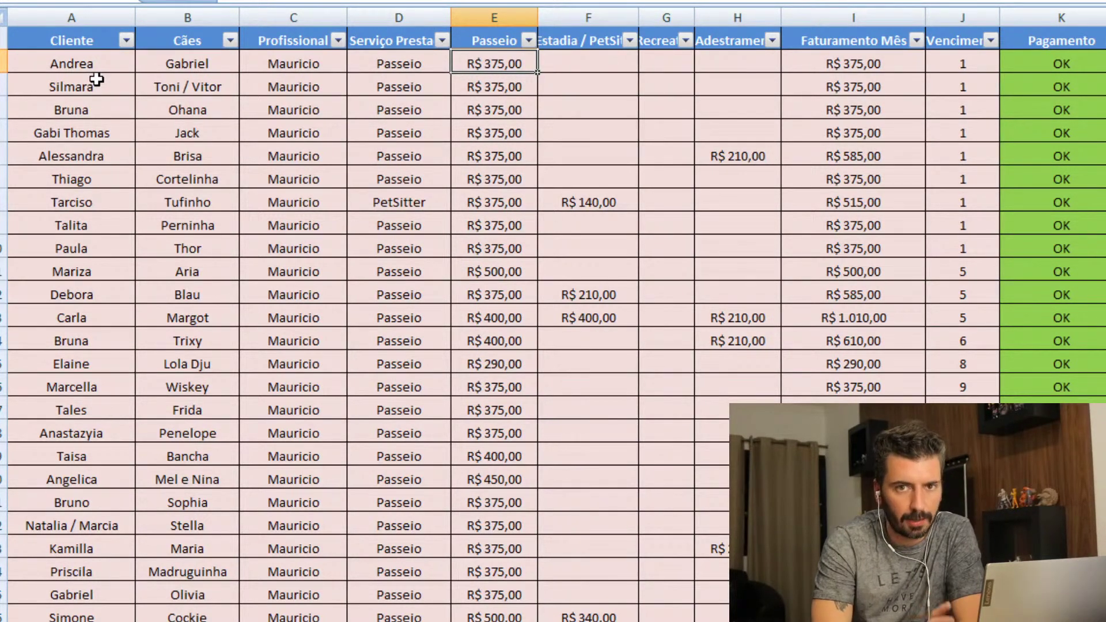
key(Left)
key(Left)
key(Left)
key(Left)
key(Right)
key(Right)
key(Right)
key(Right)
key(Left)
key(Left)
key(Left)
key(Left)
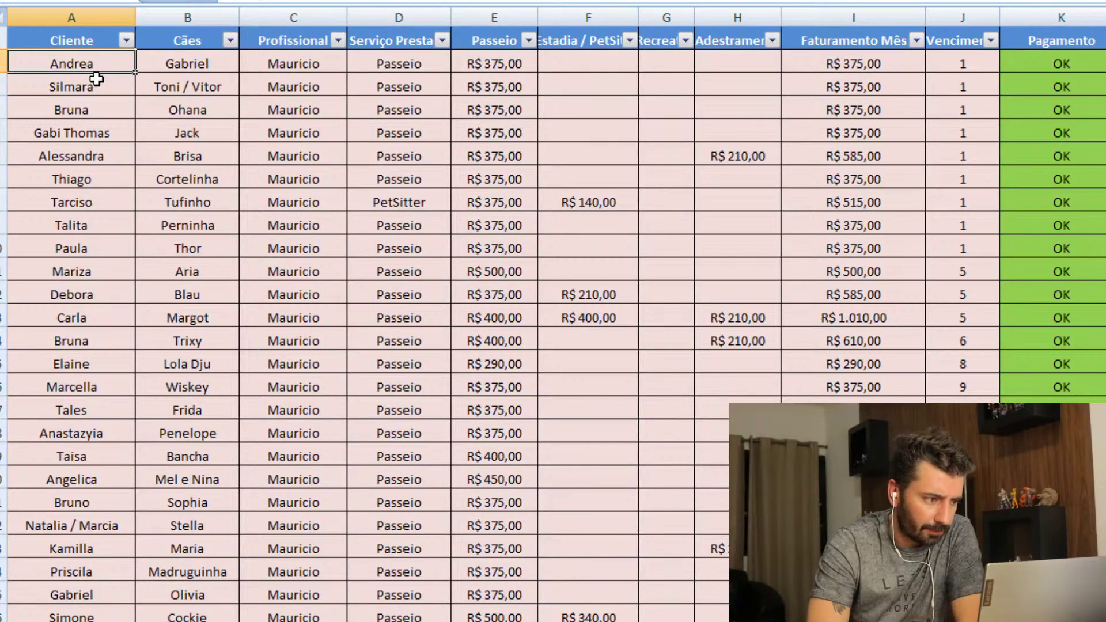
Step: Look through the Cliente column from row 3 downward and return to the first client in row 2
click(97, 79)
key(Down)
key(Down)
key(Down)
key(Down)
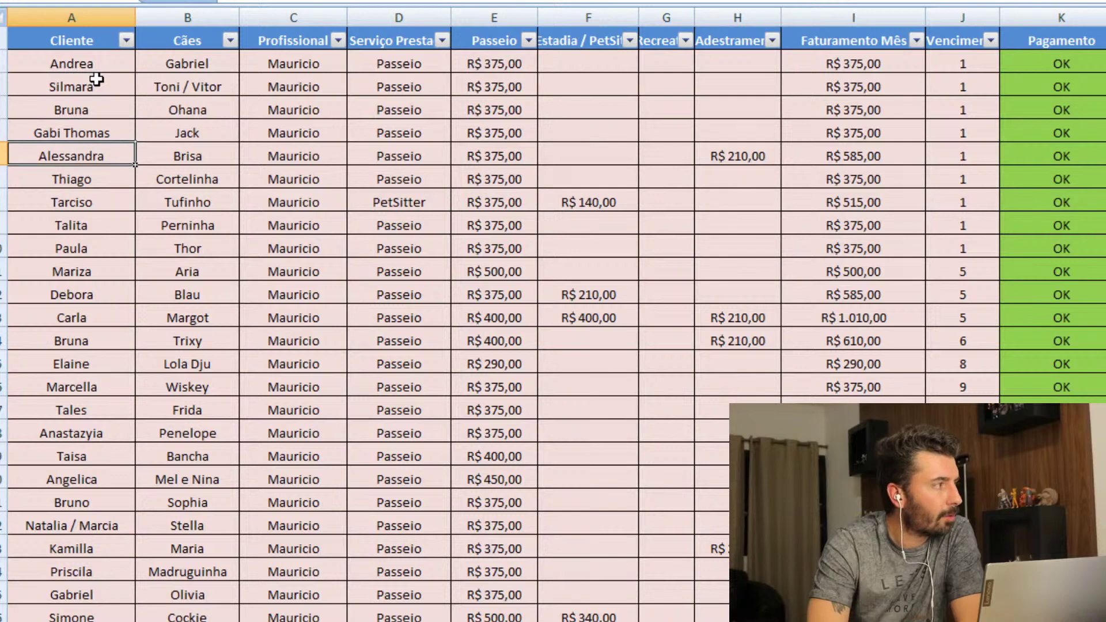
key(Down)
key(Down)
key(Down)
key(Down)
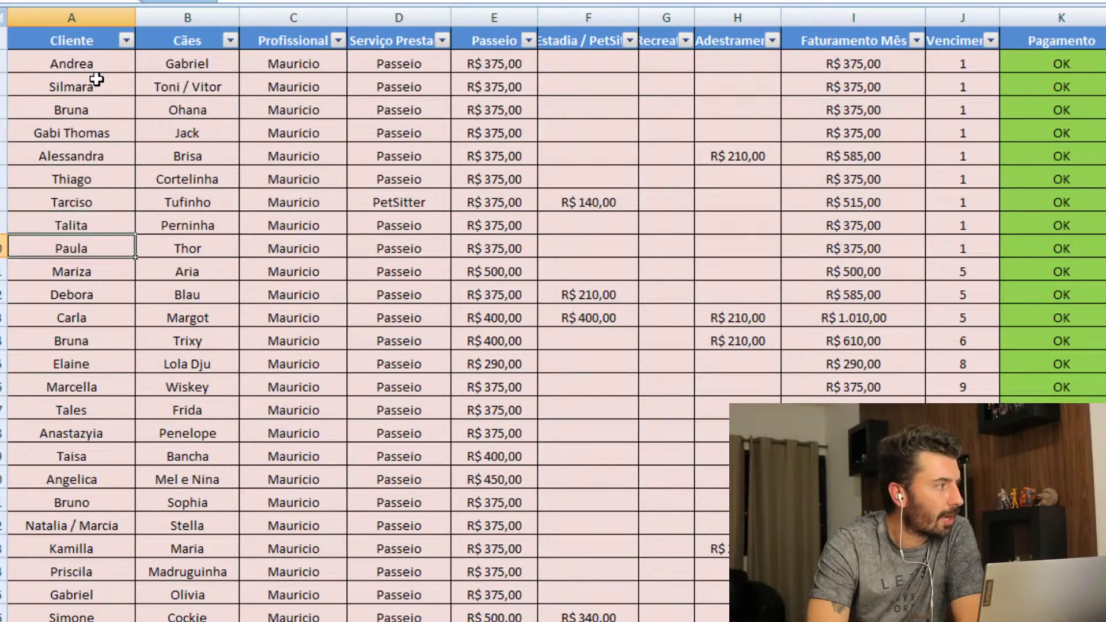
key(Down)
key(Down)
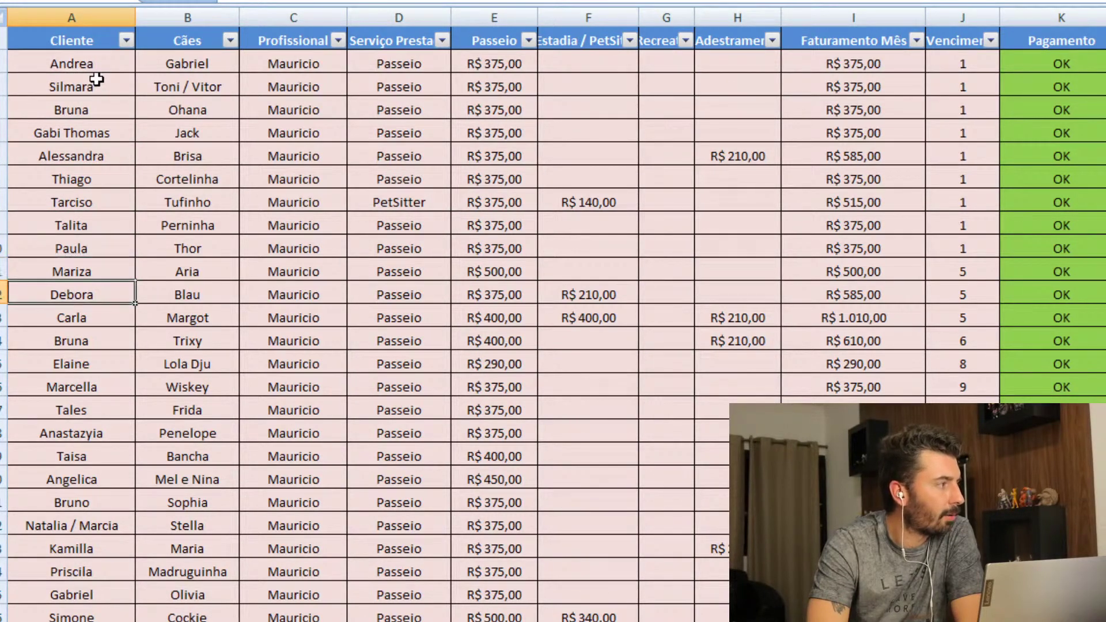
key(Down)
key(Down)
key(Down)
key(Down)
key(Down)
key(Down)
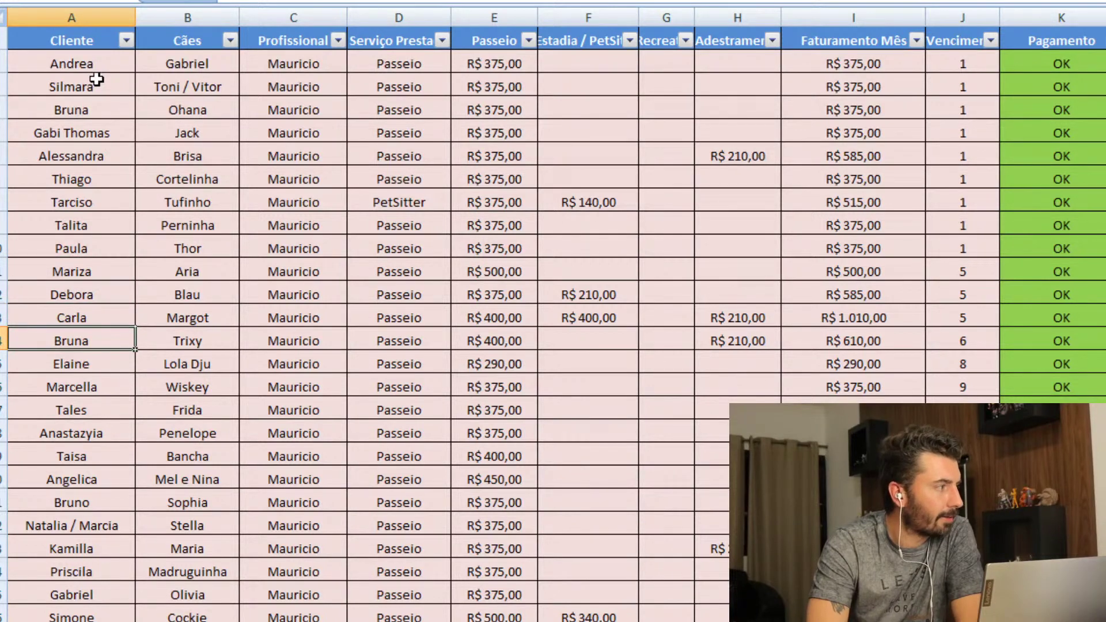
key(Up)
key(Up)
key(Up)
key(Up)
key(Up)
key(Up)
key(Up)
key(Up)
key(Up)
key(Up)
key(Up)
key(Up)
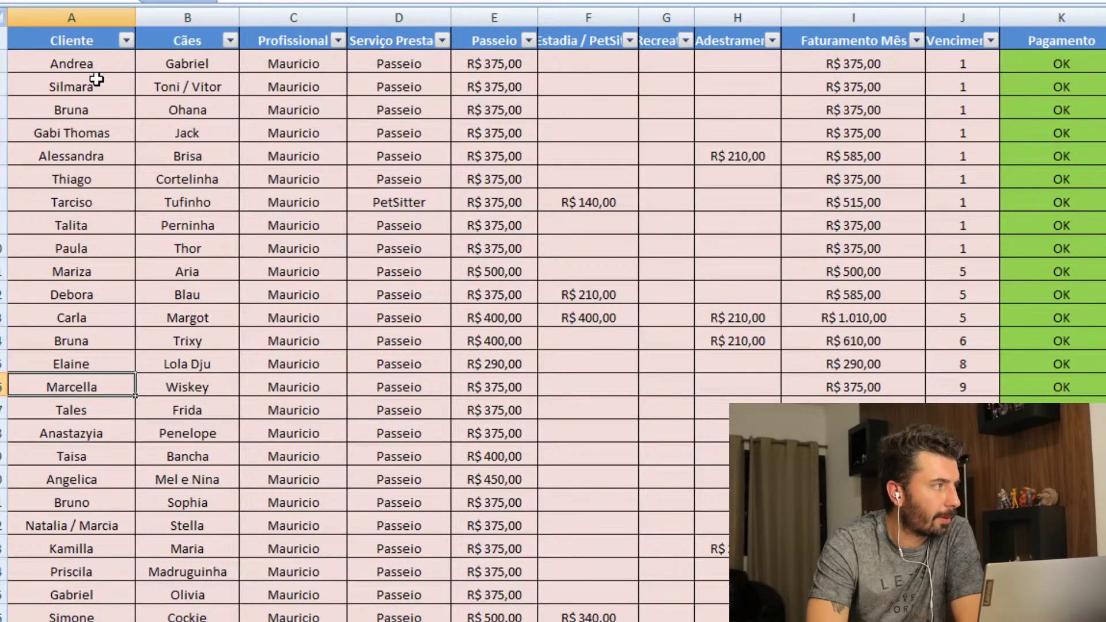
key(Up)
key(Up)
key(Up)
key(Up)
key(Up)
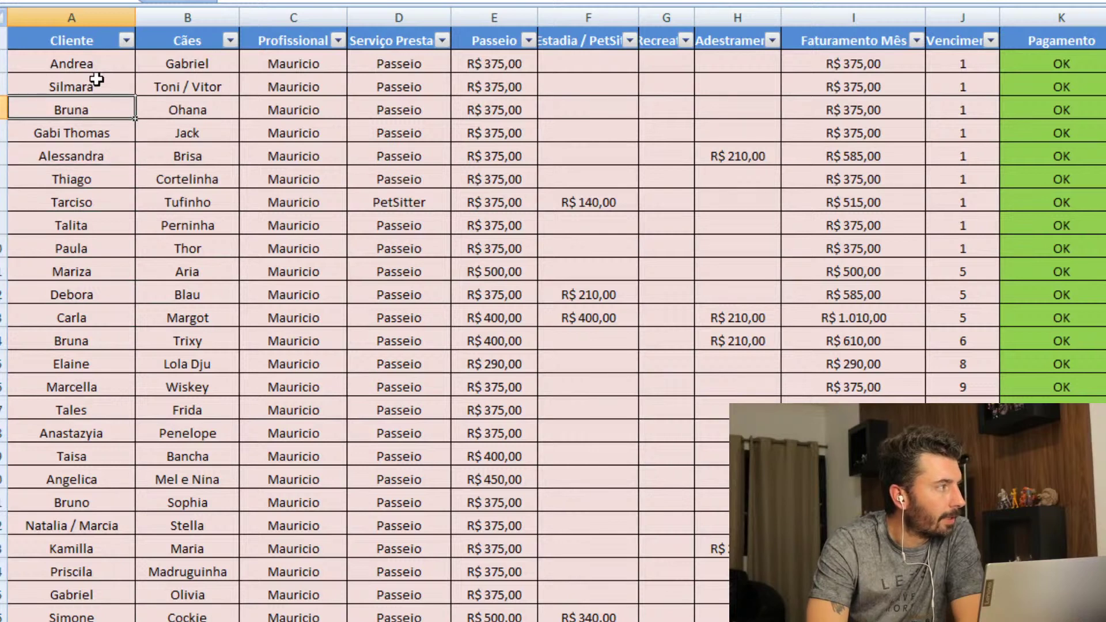
Step: Examine the first Passeio fees, the Estadia / PetSitter charge in row 8 and the Adestramento charge in row 6
key(Right)
key(Right)
key(Right)
key(Right)
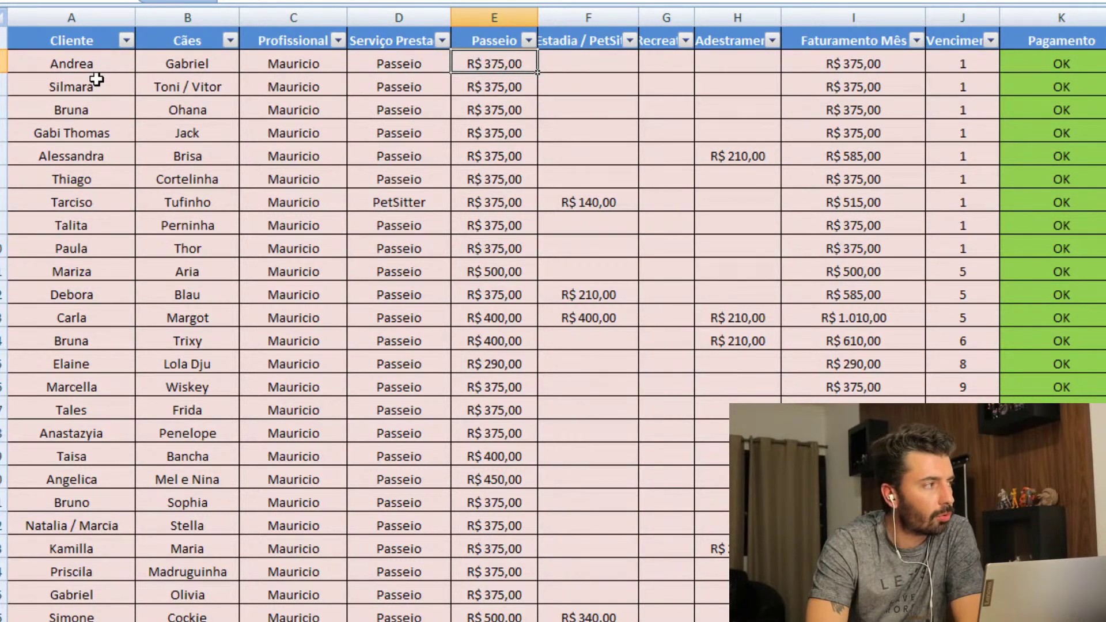
key(Down)
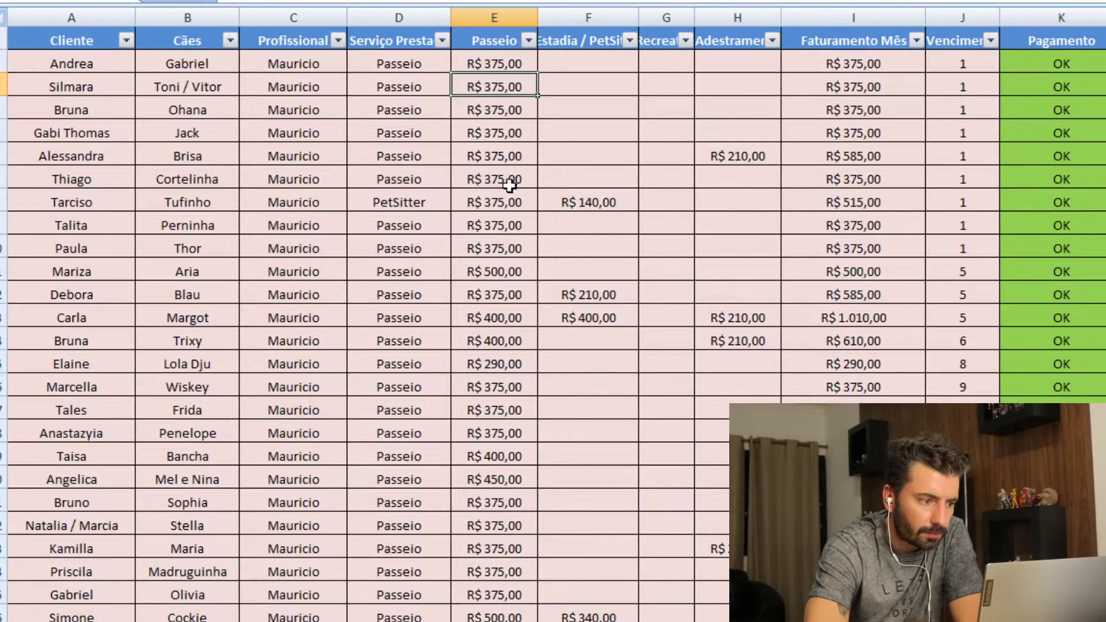
click(560, 210)
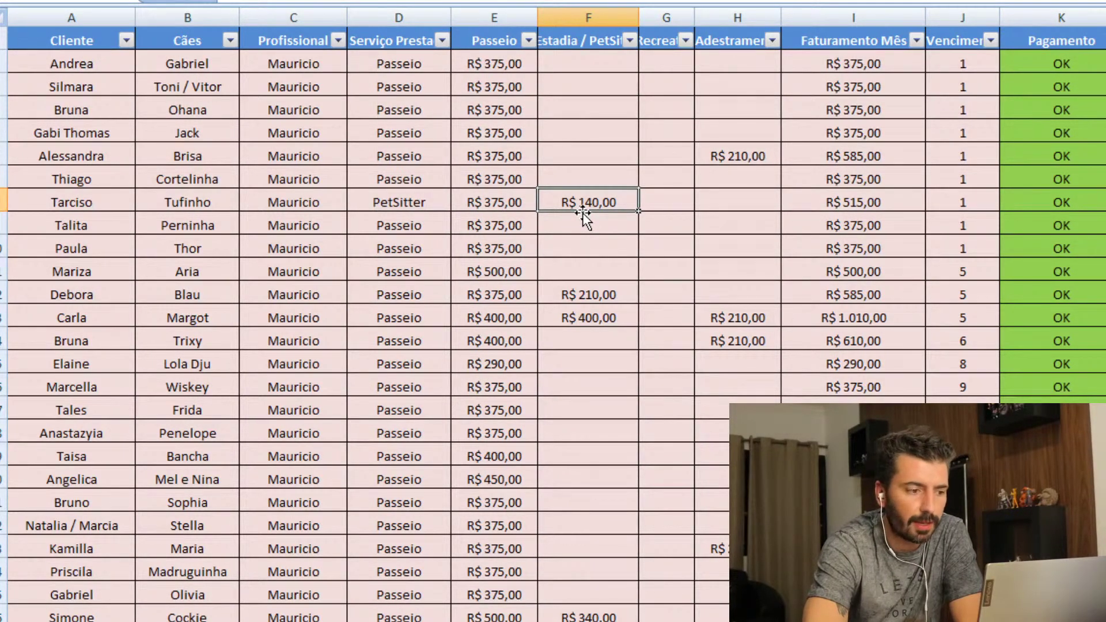
click(726, 155)
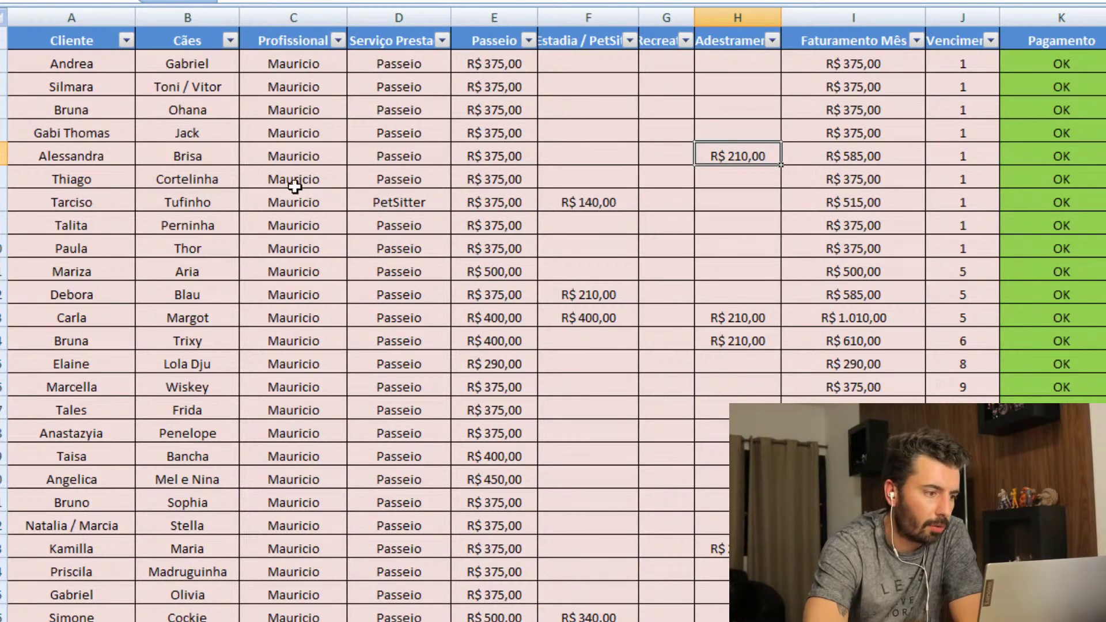
Step: Look through the Cliente column from row 10 down to row 26 and back up the list
click(93, 243)
key(Down)
key(Down)
key(Down)
key(Down)
key(Down)
key(Down)
key(Down)
key(Down)
key(Down)
key(Down)
key(Down)
key(Down)
key(Down)
key(Down)
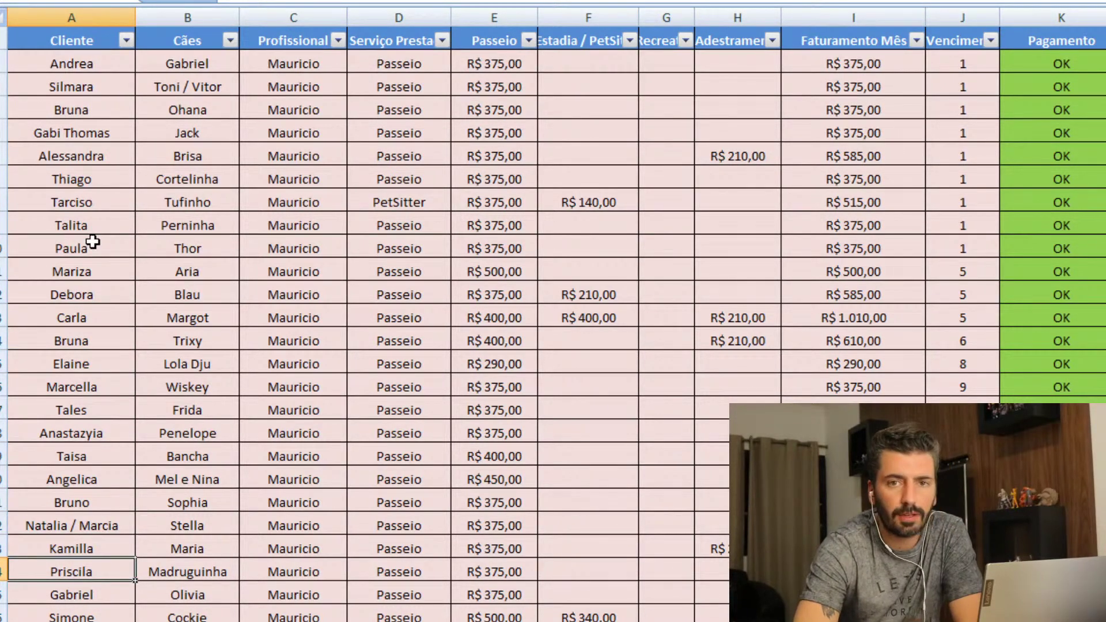
key(Up)
key(Up)
key(Up)
key(Up)
key(Down)
key(Down)
key(Down)
key(Down)
key(Down)
key(Down)
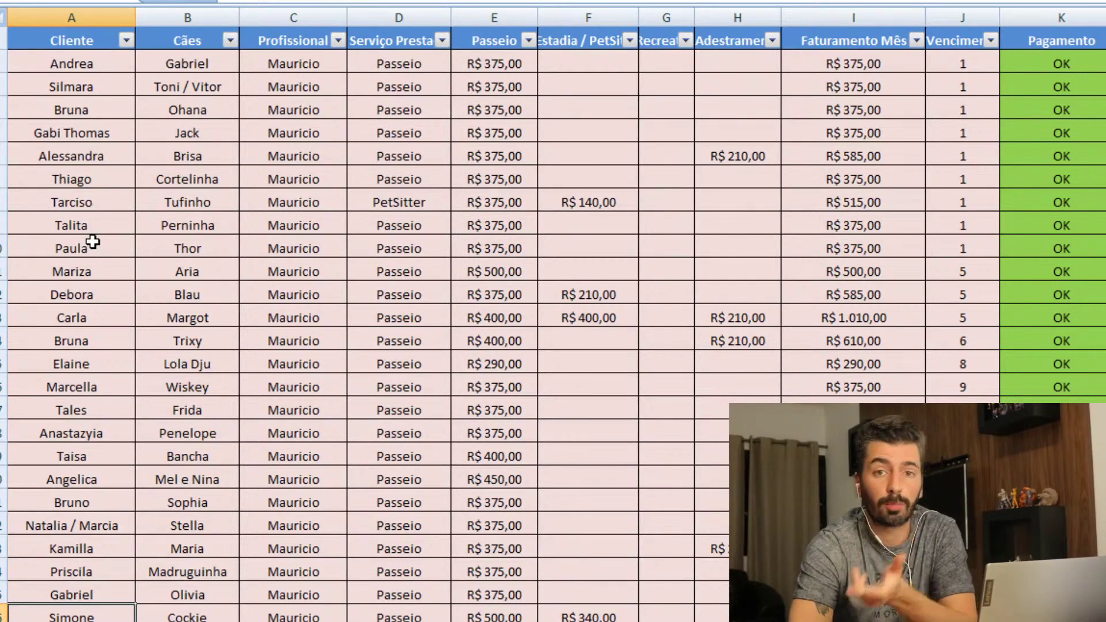
key(Up)
key(Up)
key(Up)
key(Up)
key(Up)
key(Up)
key(Up)
key(Up)
key(Up)
key(Up)
key(Up)
key(Up)
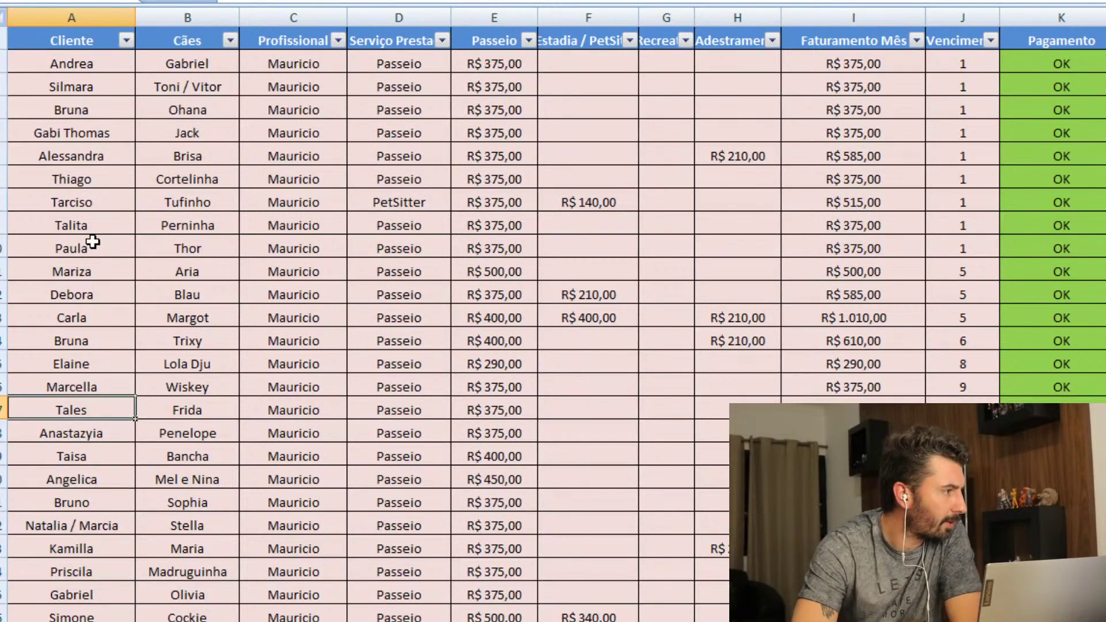
Step: Examine the Estadia / PetSitter charges in rows 13 and 26 and the Passeio fee in row 26
key(Up)
key(Right)
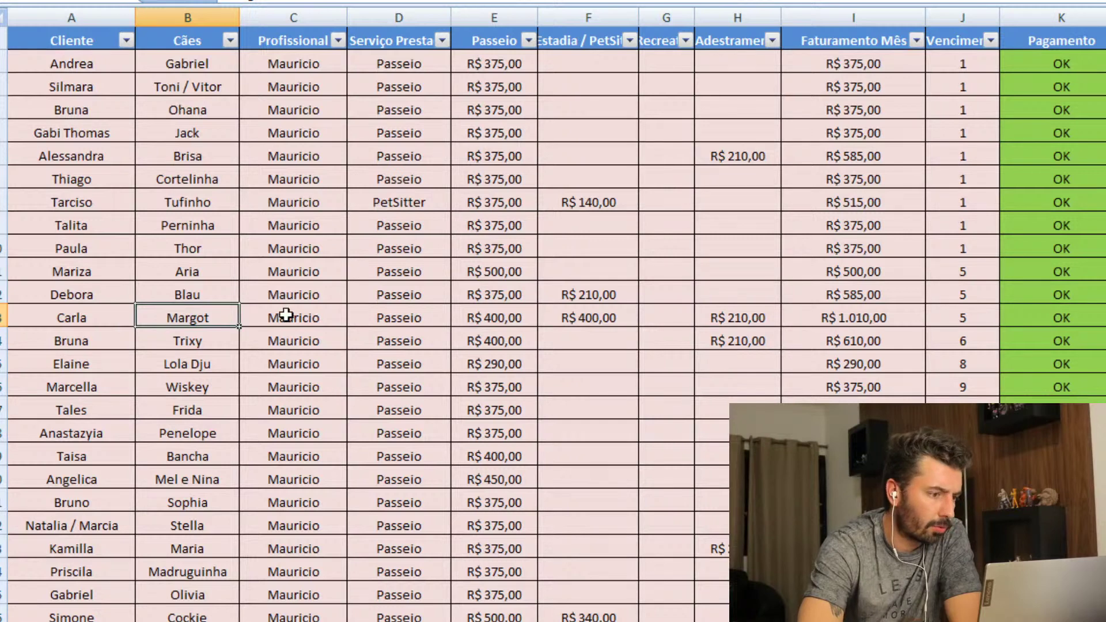
click(576, 320)
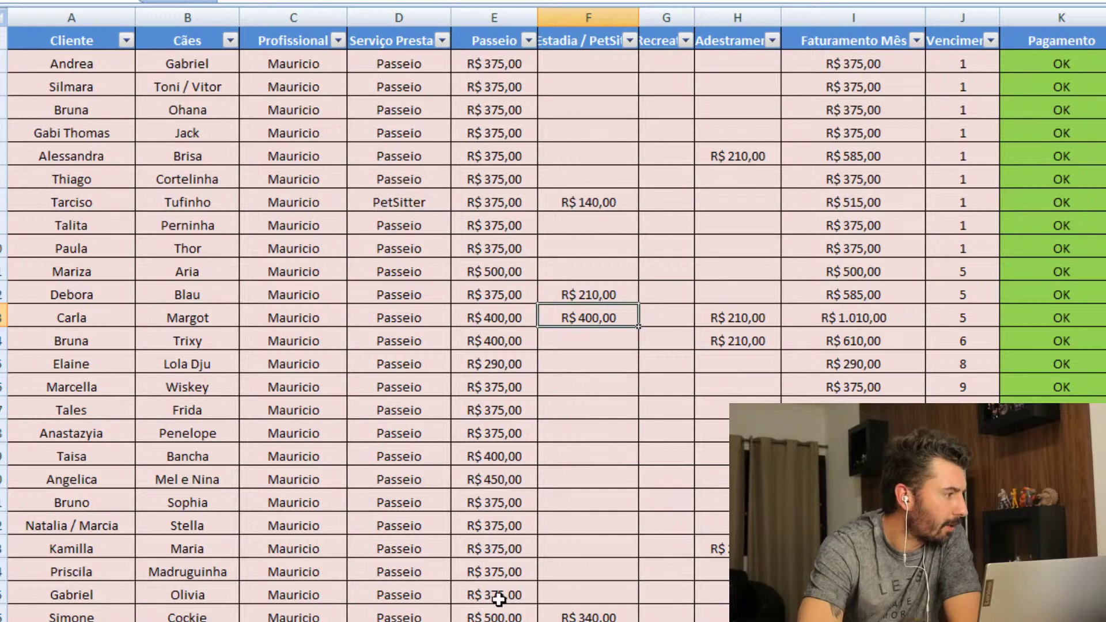
click(581, 611)
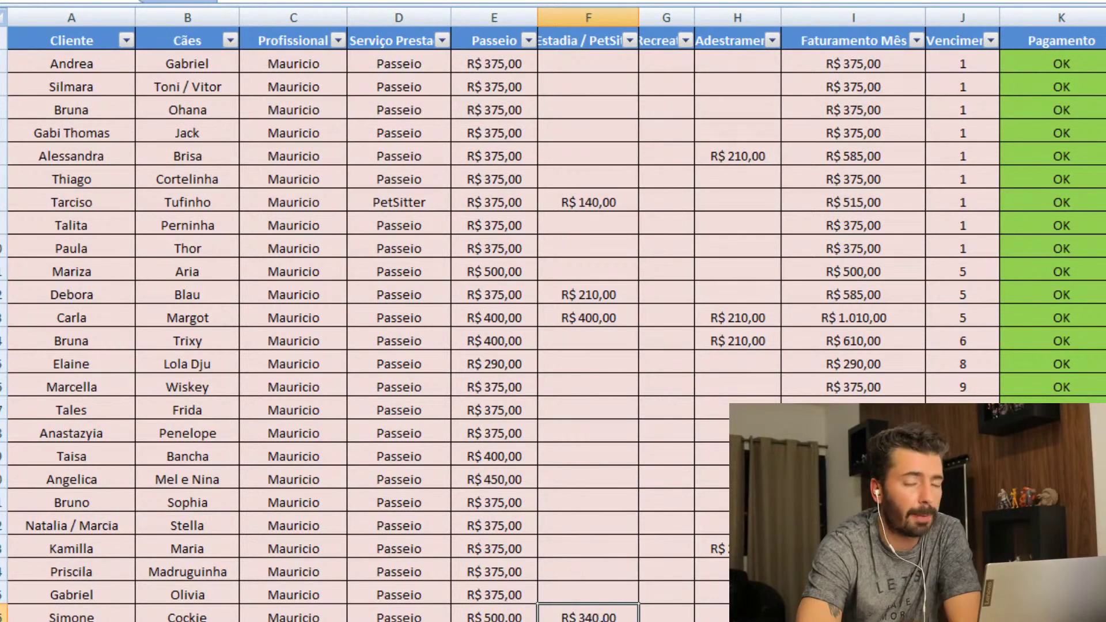
click(520, 617)
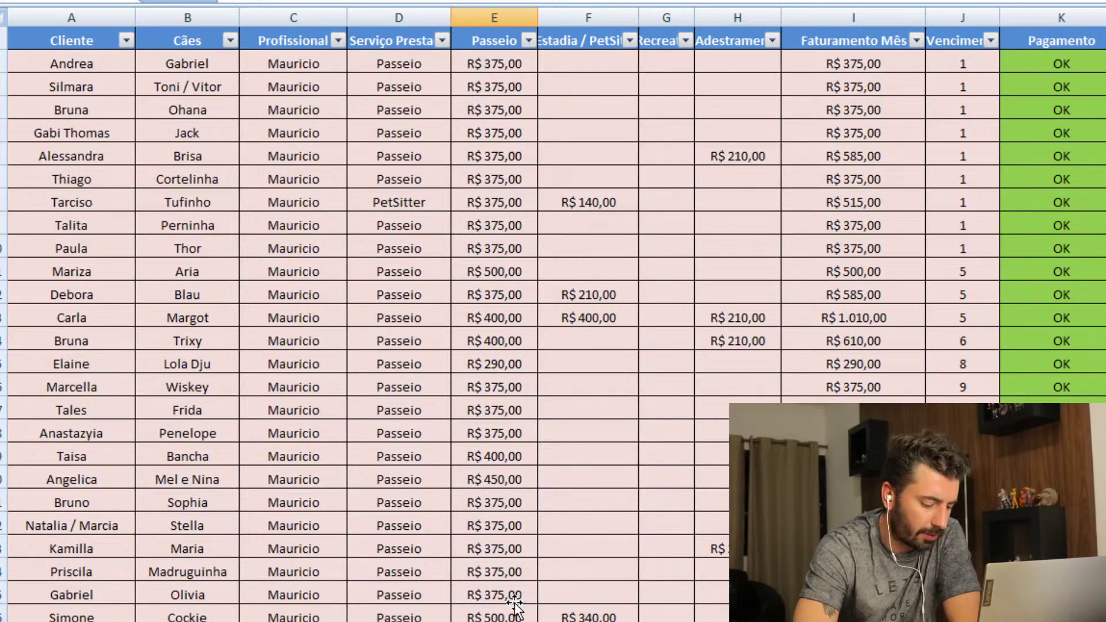
Step: Highlight row 26 from Cliente to Passeio, briefly including its Estadia / PetSitter charge
scroll(514, 602, down, 3)
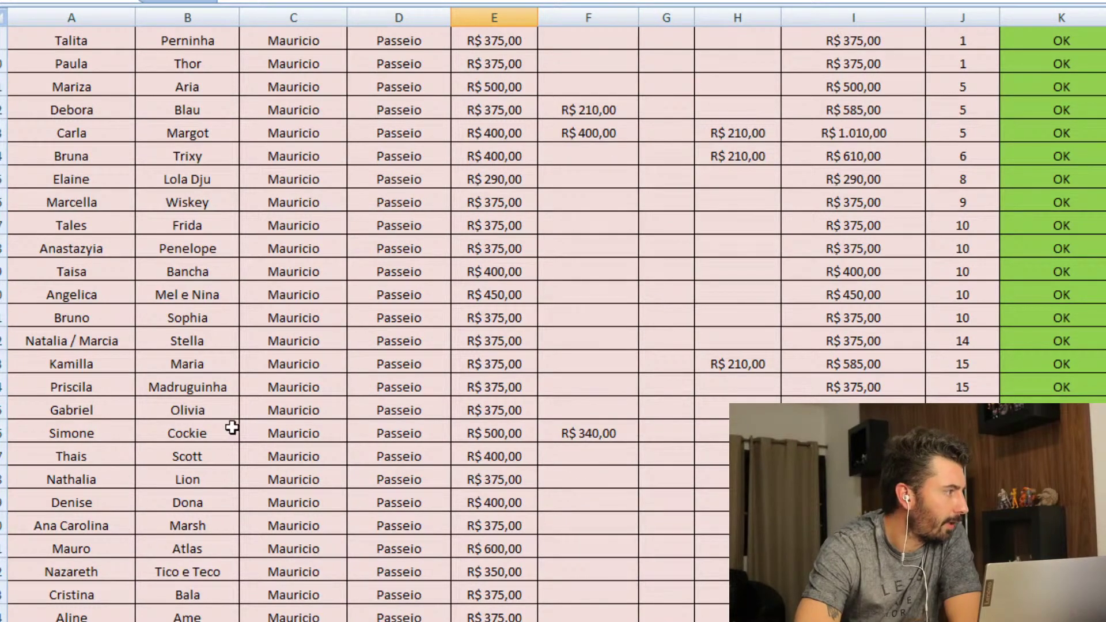
click(123, 433)
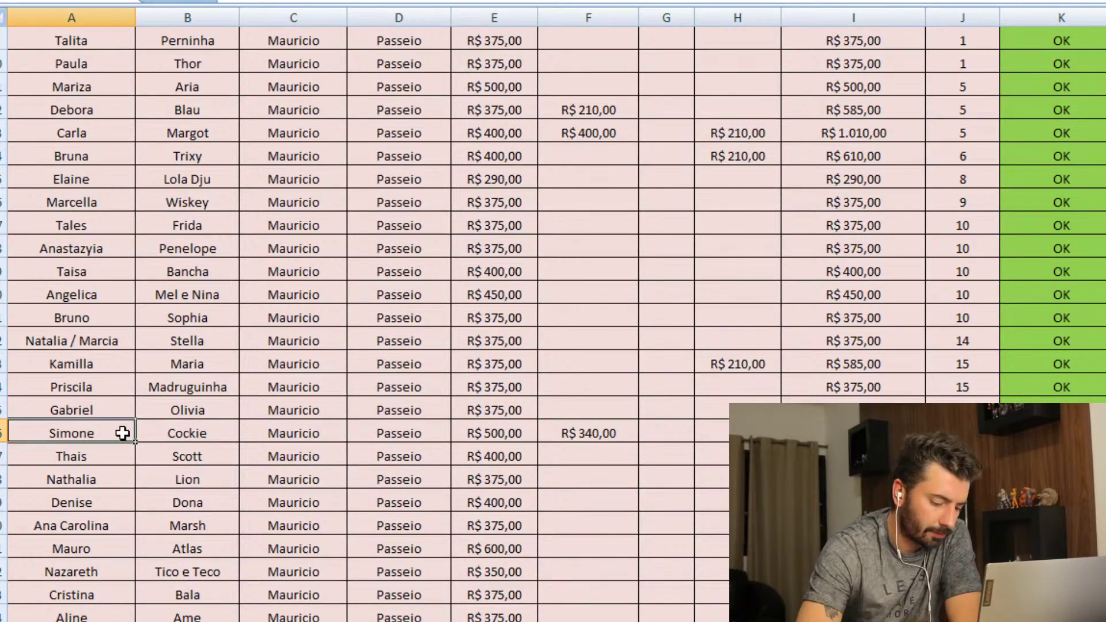
key(shift+Right)
key(shift+Right)
key(shift+Right)
key(shift+Right)
key(shift+Right)
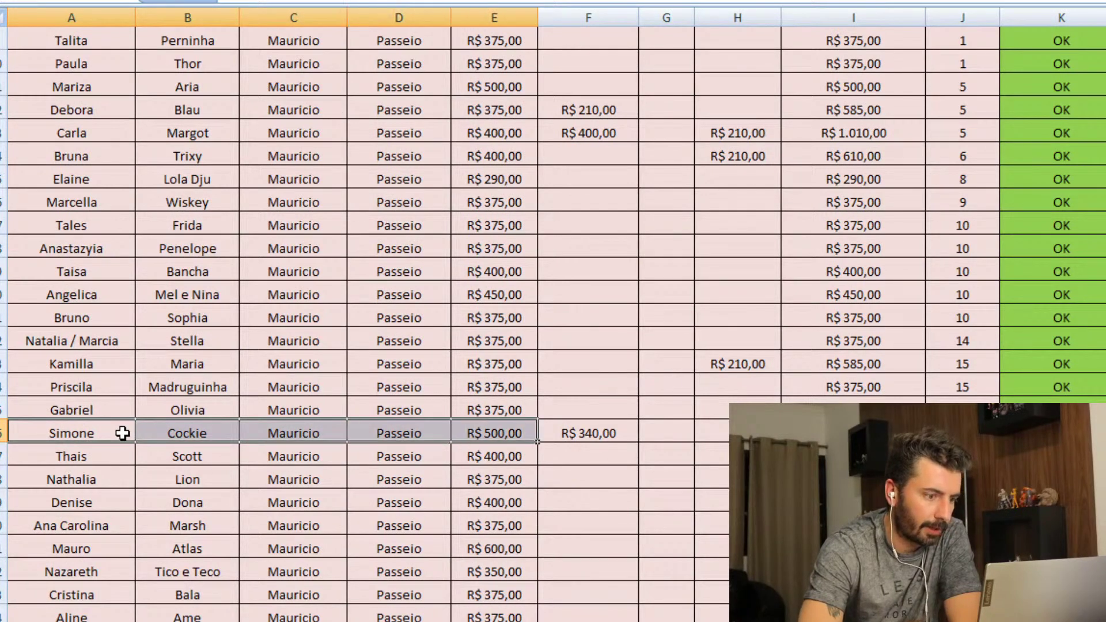
key(shift+Left)
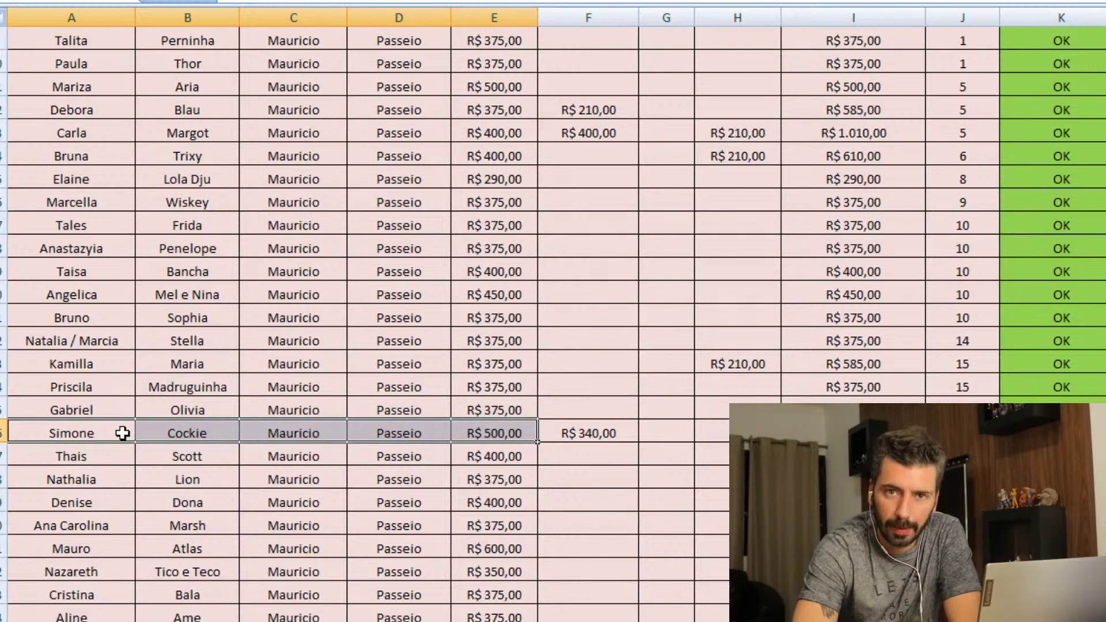
key(shift+Right)
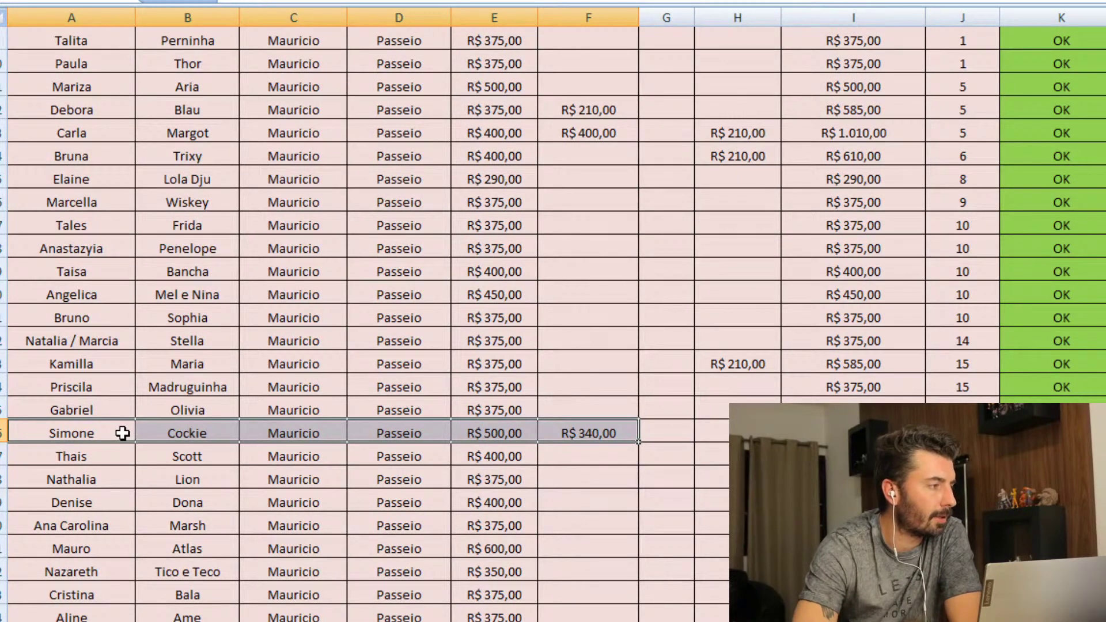
key(shift+Left)
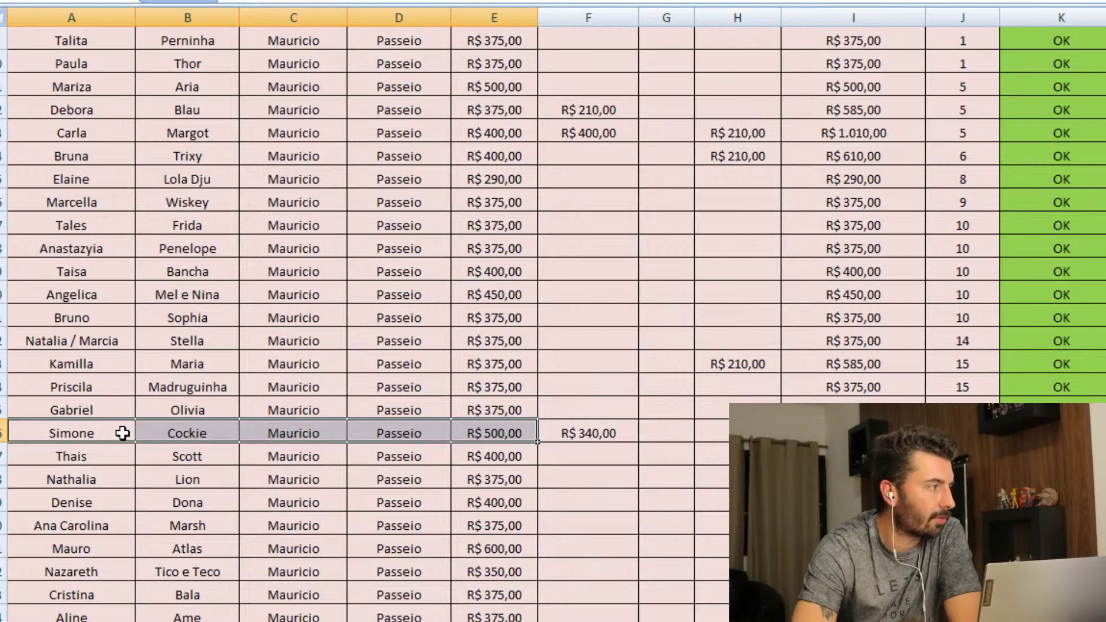
Step: Go back up the Cliente column from row 26 to the first client in row 2
key(Up)
key(Up)
key(Down)
key(Down)
key(Down)
key(Down)
key(Down)
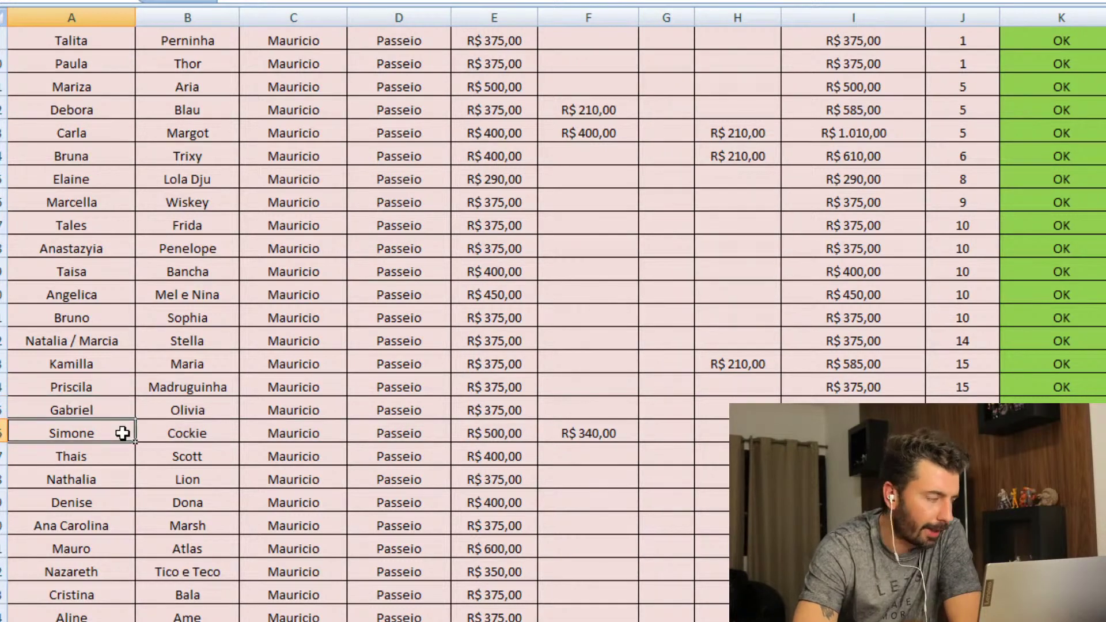
key(Up)
key(Up)
key(Up)
key(Up)
key(Up)
key(Up)
key(Up)
key(Up)
key(Up)
key(Up)
key(Up)
key(Up)
key(Up)
key(Up)
key(Up)
key(Up)
key(Up)
key(Up)
key(Up)
key(Up)
key(Up)
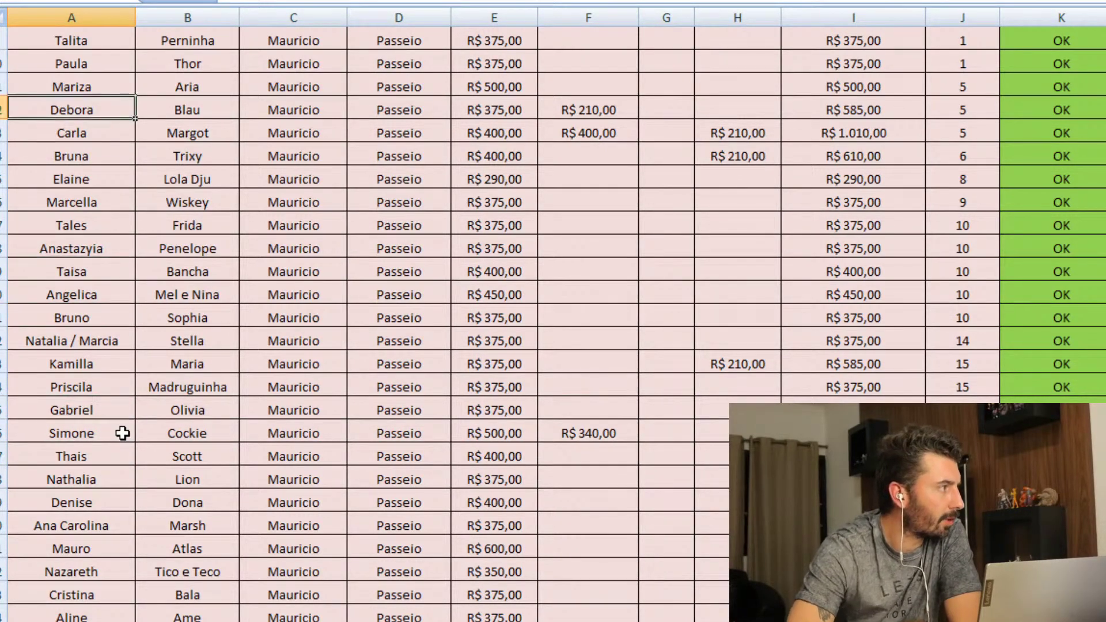
Step: Highlight the Cliente column from the first client in row 2 down through the list past row 26
key(shift+Down)
key(shift+Down)
key(shift+Down)
key(shift+Down)
key(shift+Down)
key(shift+Down)
key(shift+Down)
key(shift+Down)
key(shift+Down)
key(shift+Down)
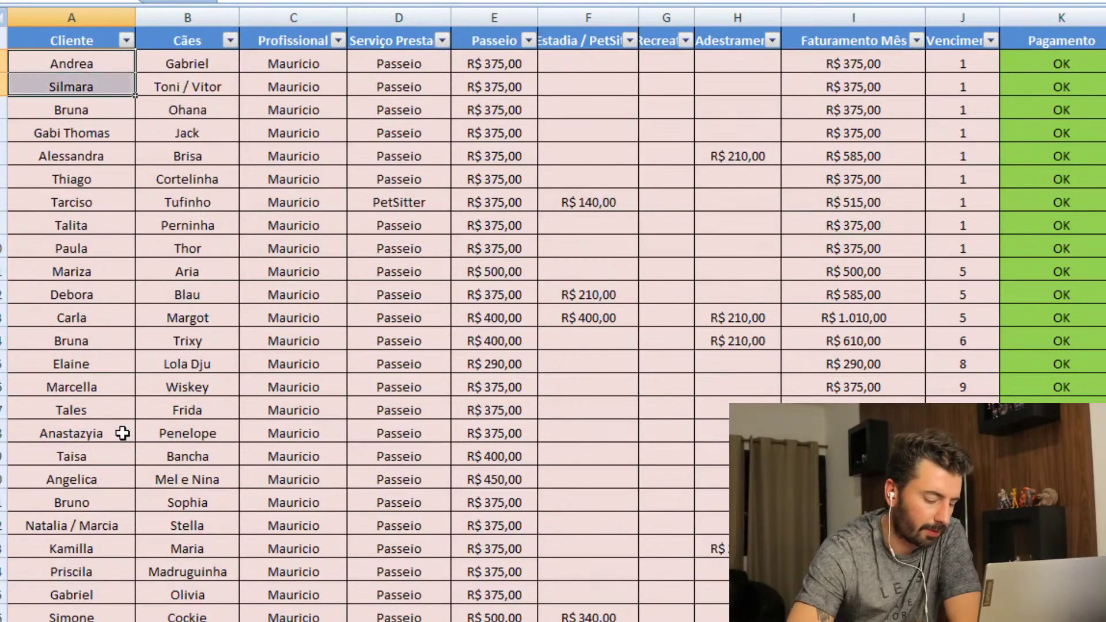
key(shift+Down)
key(shift+Down)
key(shift+Down)
key(shift+Down)
key(shift+Down)
key(shift+Down)
key(shift+Down)
key(shift+Down)
key(shift+Down)
key(shift+Down)
key(shift+Down)
key(shift+Down)
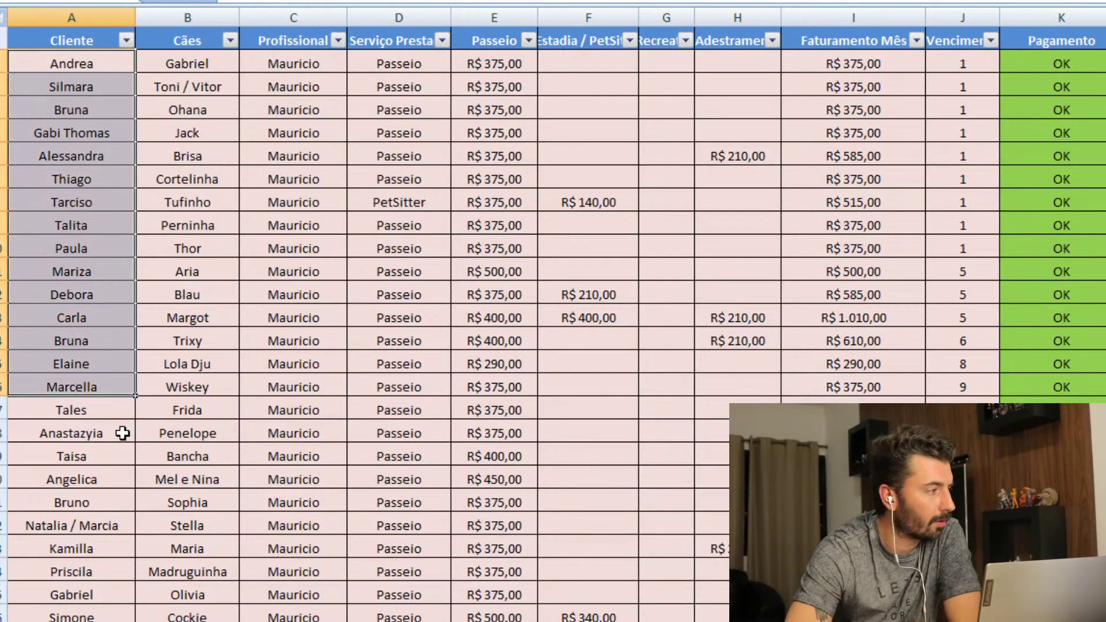
key(shift+Down)
key(shift+Down)
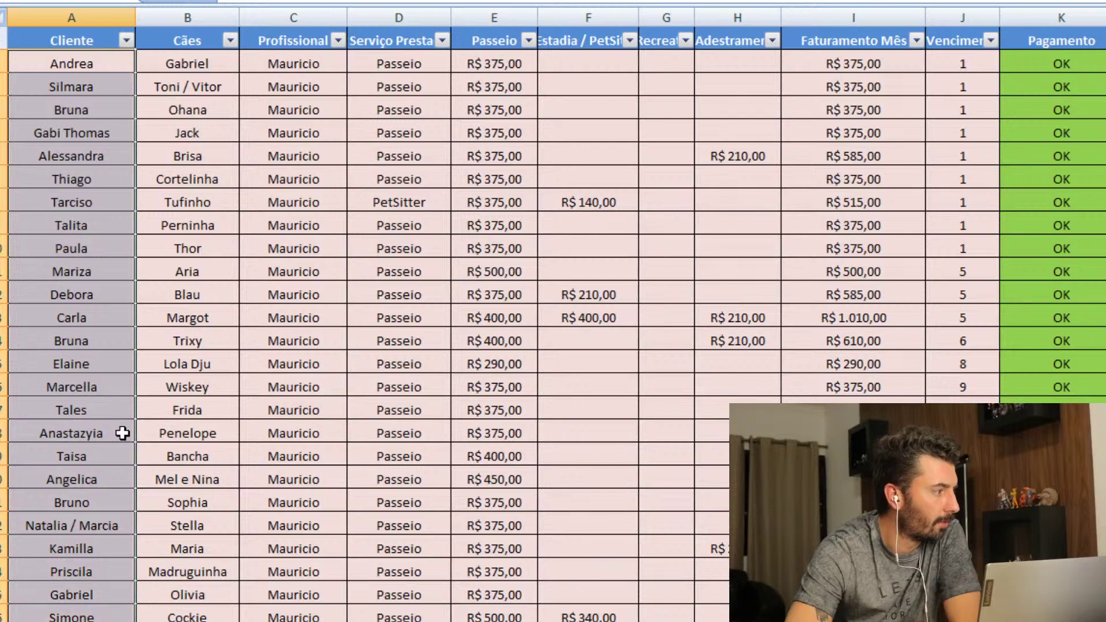
key(shift+Down)
key(shift+Down)
key(shift+Down)
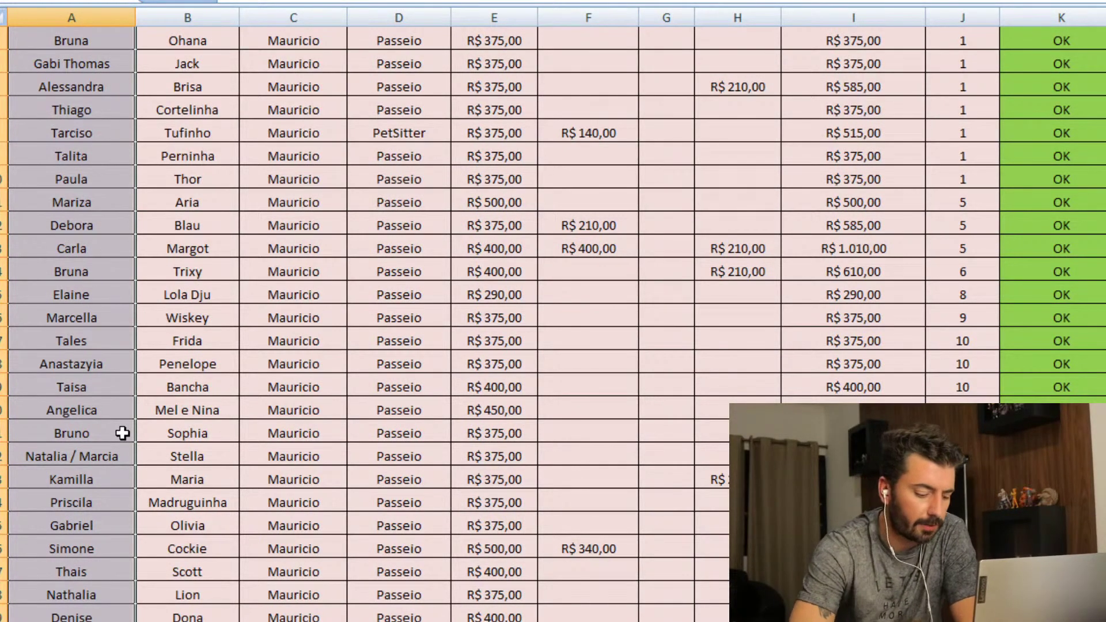
click(123, 433)
scroll(122, 433, up, 1)
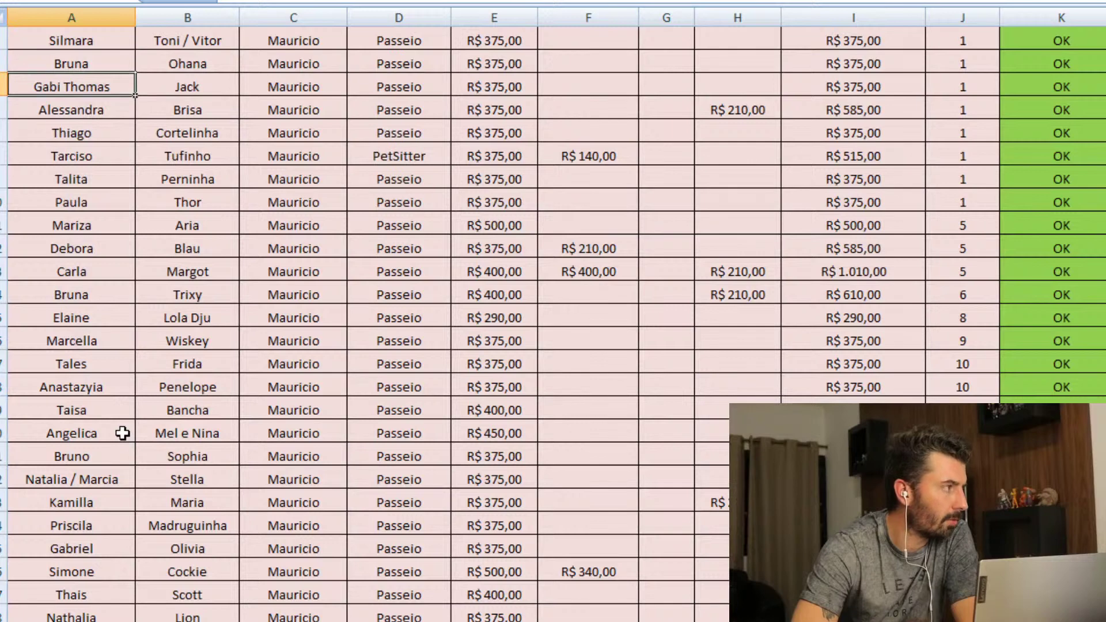
key(Down)
key(Down)
key(Down)
key(Down)
key(Down)
key(Down)
key(Down)
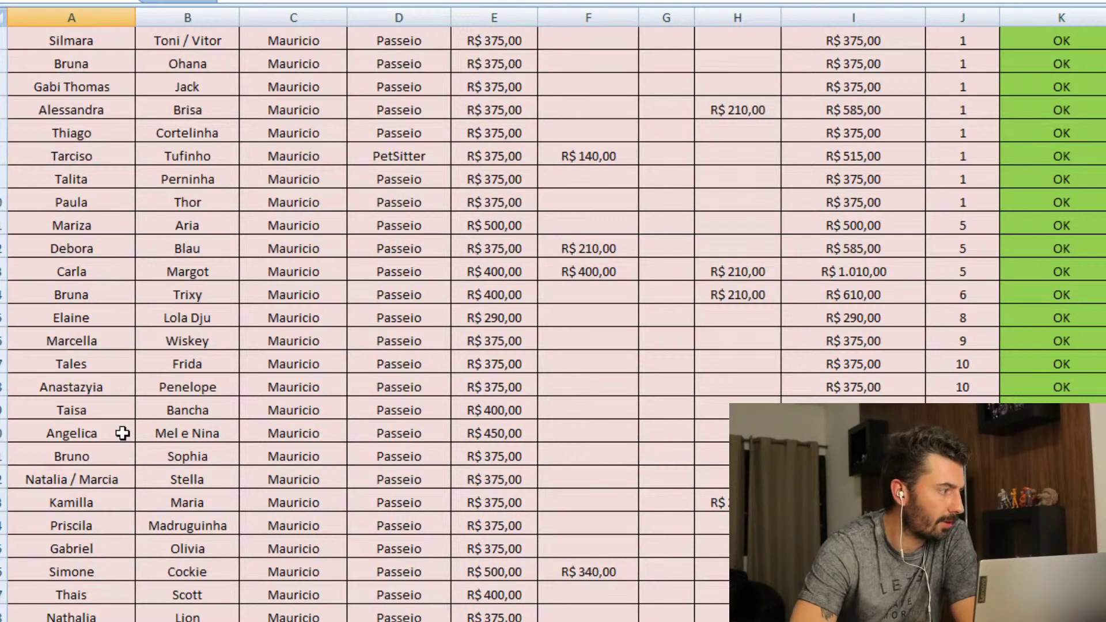
Step: Go across to the due-date column J and follow the due days down to the end of the table
key(Right)
key(Right)
key(Right)
key(Right)
key(Right)
key(Right)
key(Right)
key(Right)
key(Right)
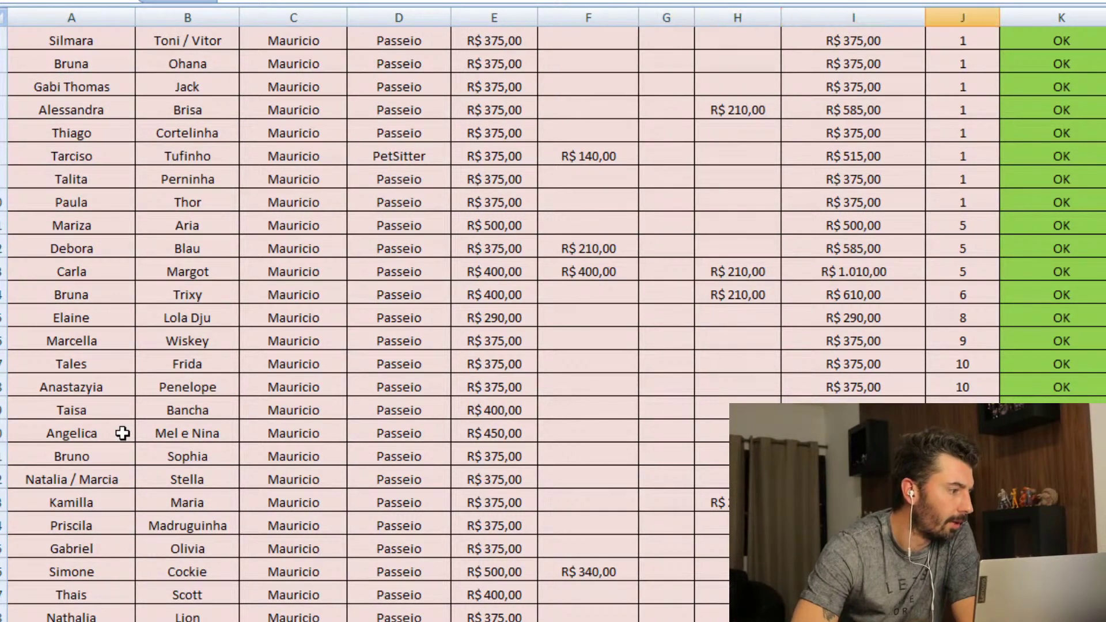
key(Down)
key(Down)
key(Down)
key(Down)
key(Down)
key(Down)
key(Down)
key(Down)
key(Down)
key(Down)
key(Down)
key(Down)
key(Down)
key(Down)
key(Down)
key(Down)
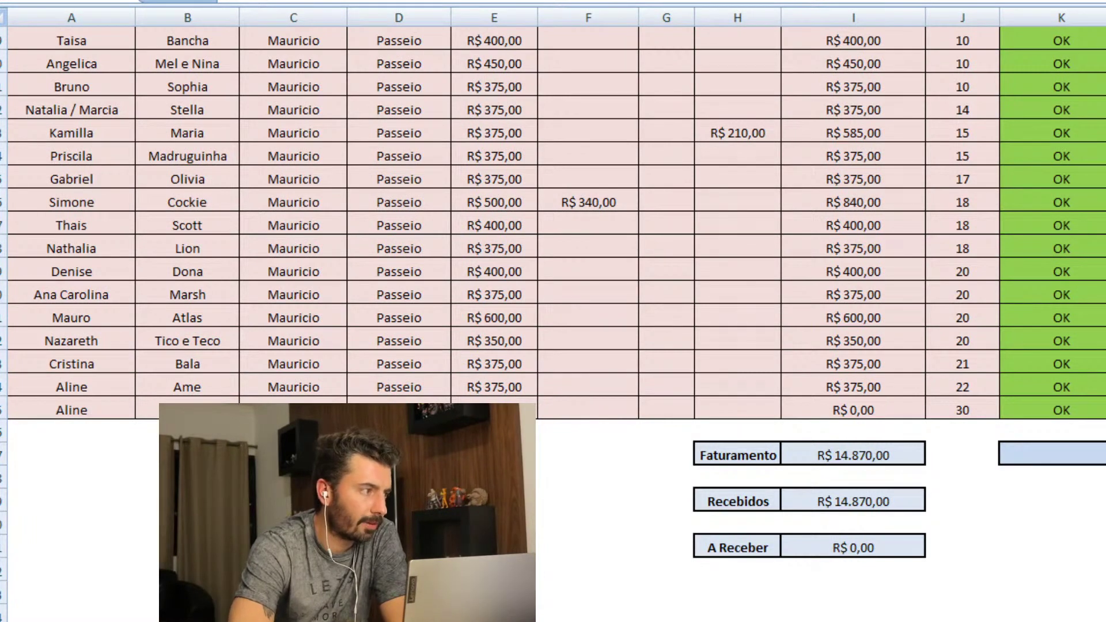
Step: Examine the Faturamento and Recebidos totals below the table
click(853, 455)
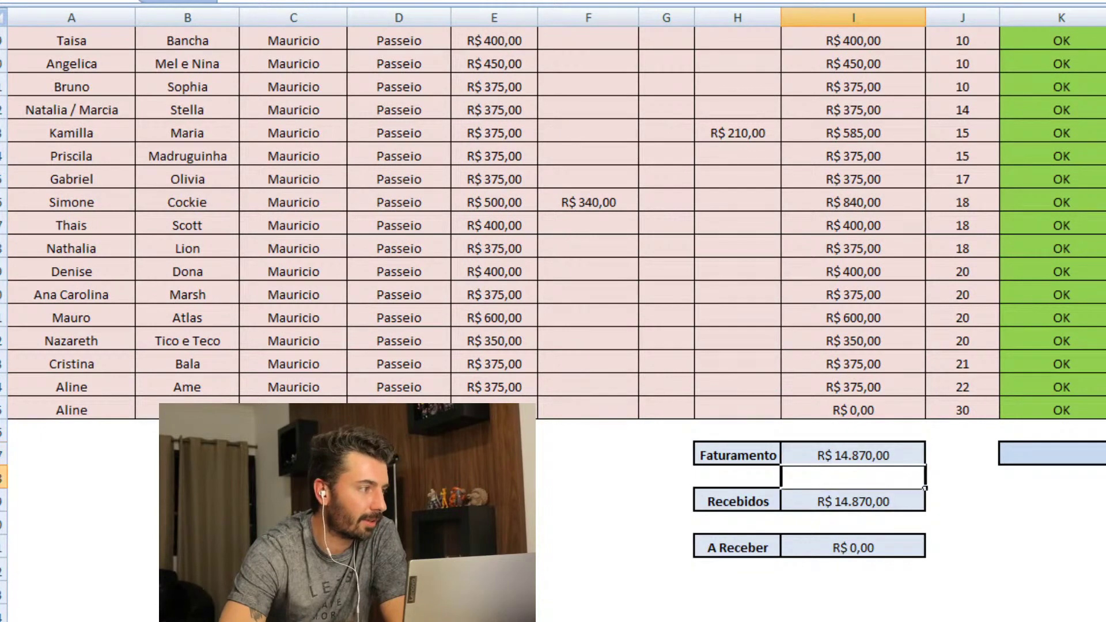
key(Down)
key(Down)
Step: Review the Faturamento Mês column upward from the totals to the first client in row 2
key(Up)
key(Up)
key(Up)
key(Up)
key(Up)
key(Up)
key(Up)
key(Up)
key(Up)
key(Up)
key(Up)
key(Up)
key(Up)
key(Up)
key(Up)
key(Up)
key(Up)
key(Up)
key(Up)
key(Up)
key(Up)
key(Up)
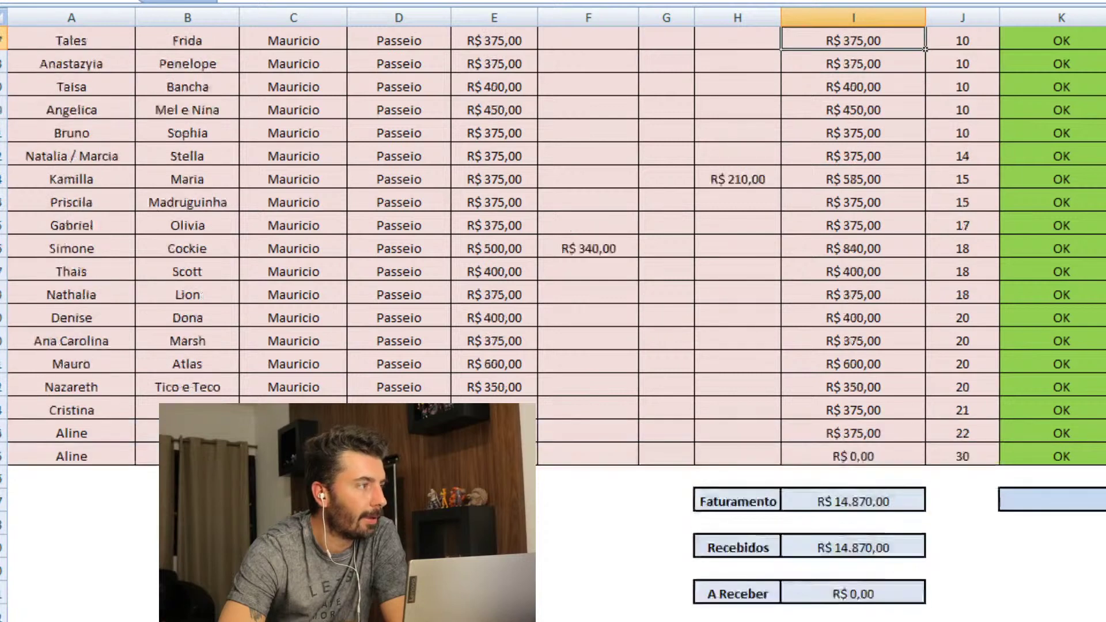
key(Up)
key(Up)
key(Up)
key(Up)
key(Up)
key(Up)
key(Up)
key(Up)
key(Up)
key(Up)
key(Up)
key(Up)
key(Up)
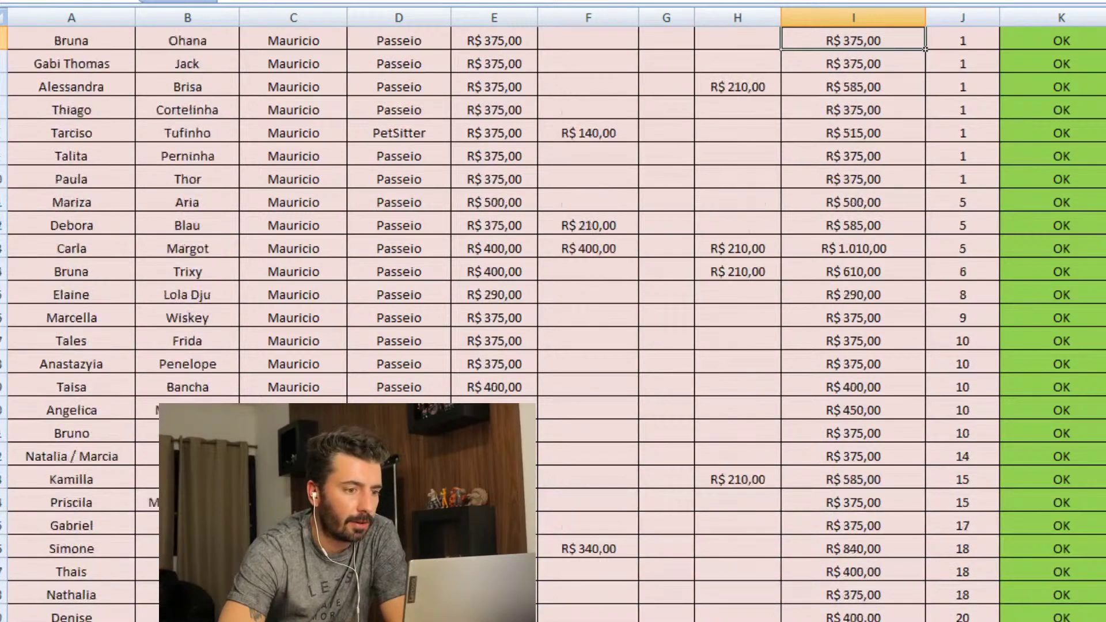
key(Up)
key(Up)
key(Up)
key(Down)
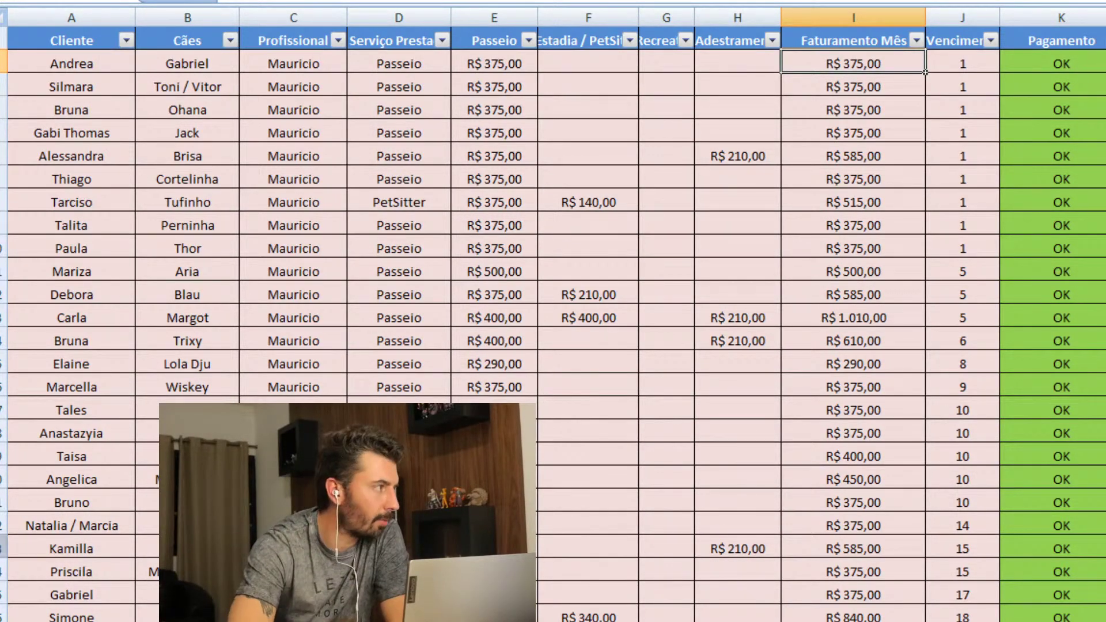
Step: Highlight the clients in rows 2 to 12 of the Cliente column
click(153, 224)
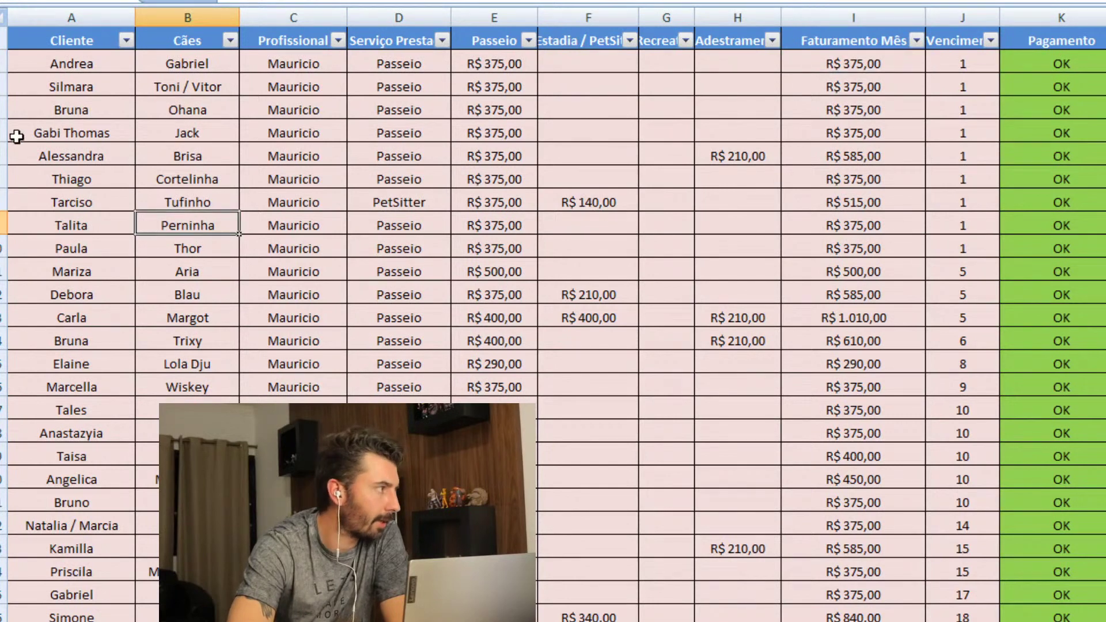
click(97, 67)
key(shift+Down)
key(shift+Down)
key(shift+Down)
key(shift+Down)
key(shift+Down)
key(shift+Down)
key(shift+Down)
key(shift+Down)
key(shift+Down)
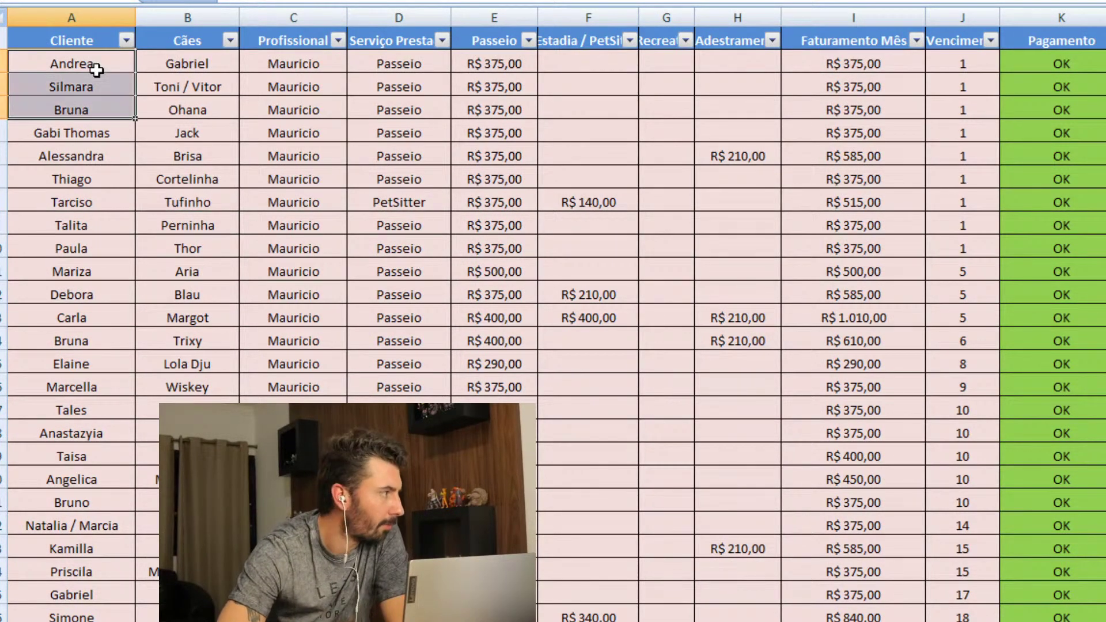
key(shift+Down)
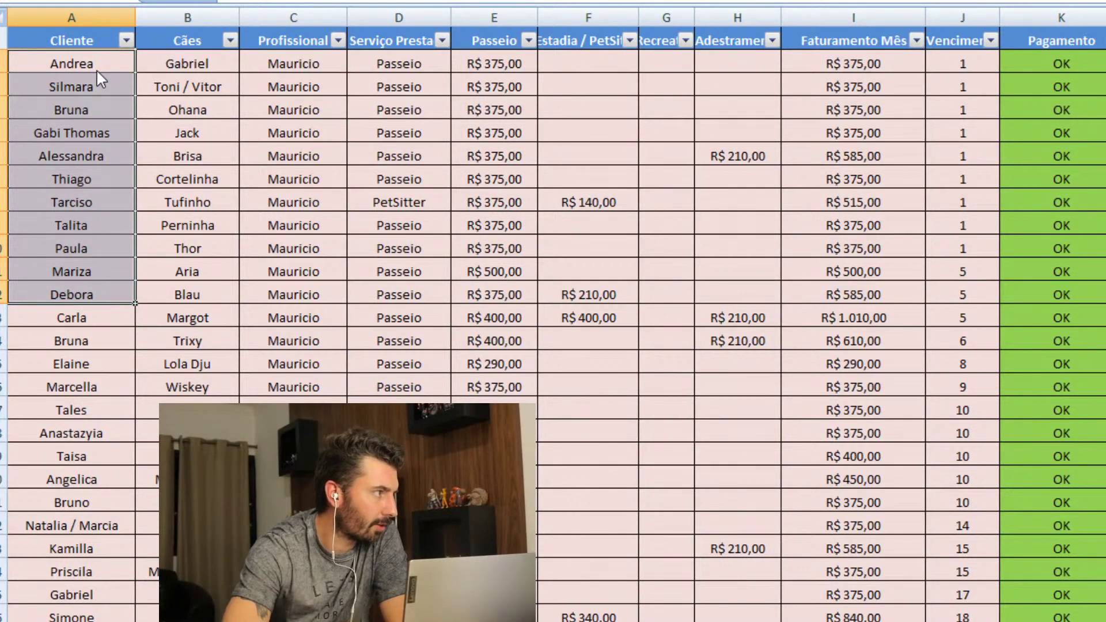
Step: Highlight the Passeio fees in rows 2 to 12 to examine those clients' walking charges
click(475, 67)
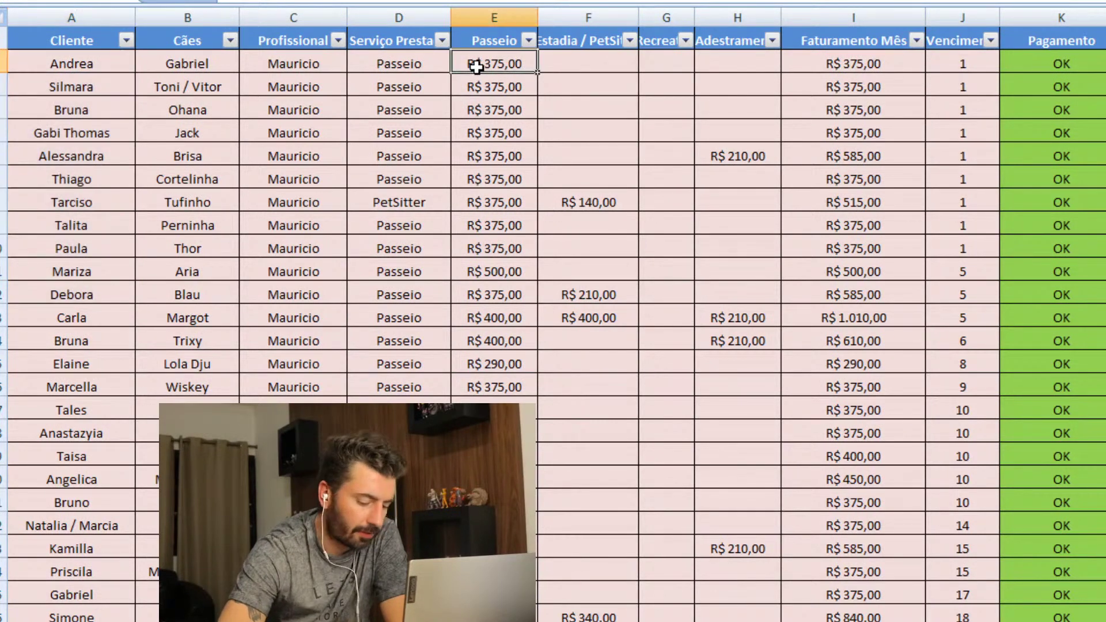
key(shift+Down)
key(shift+Down)
key(shift+Down)
key(shift+Down)
key(shift+Down)
key(shift+Down)
key(shift+Down)
key(shift+Down)
key(shift+Down)
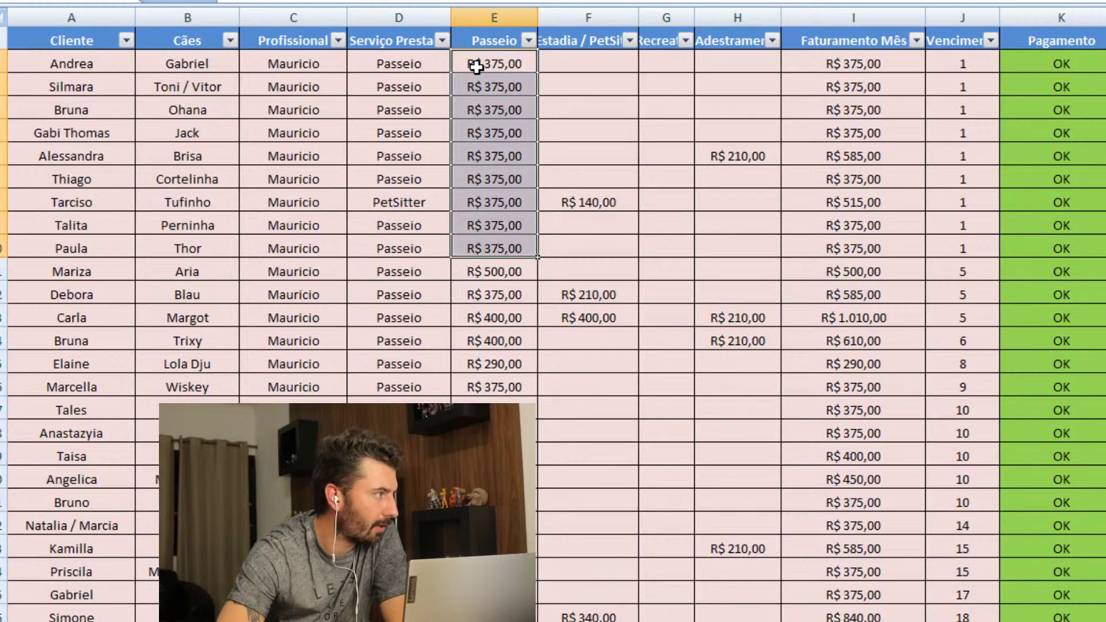
key(shift+Down)
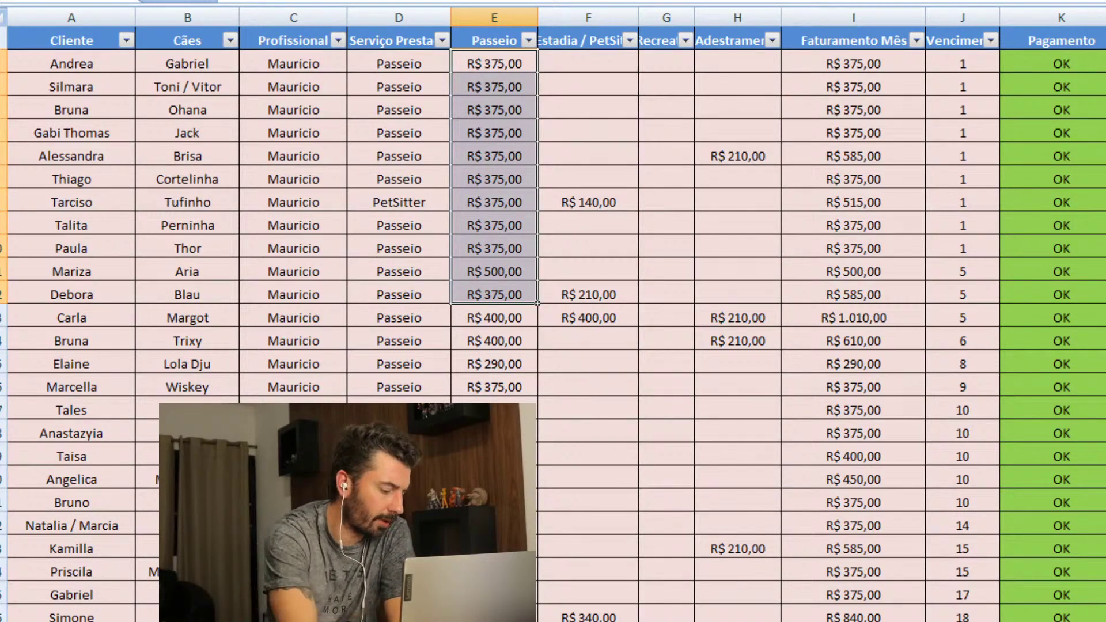
key(Escape)
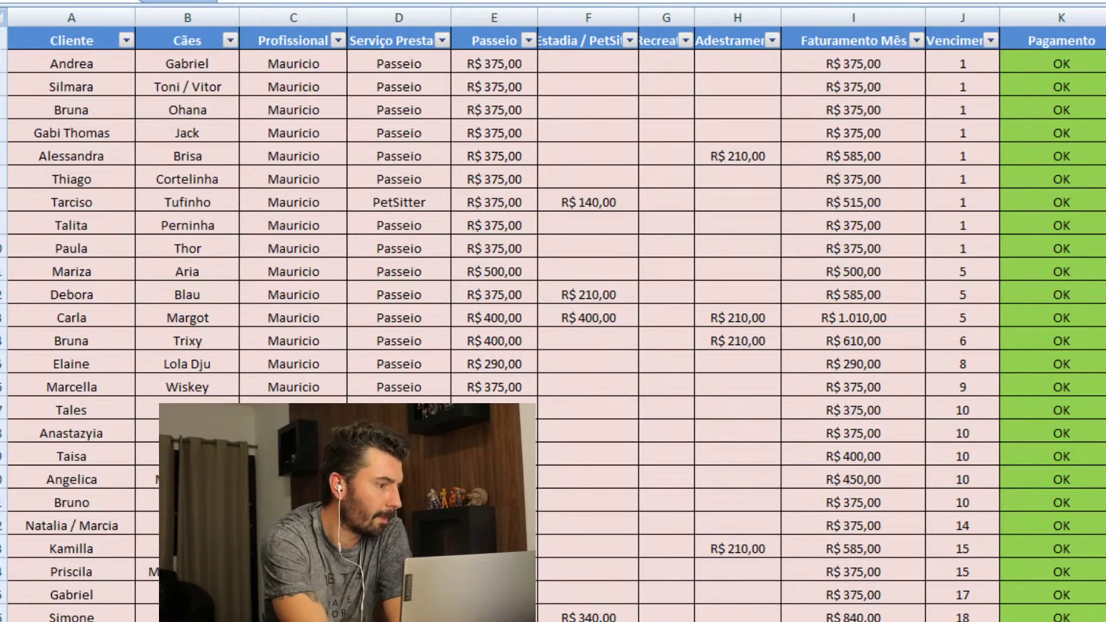